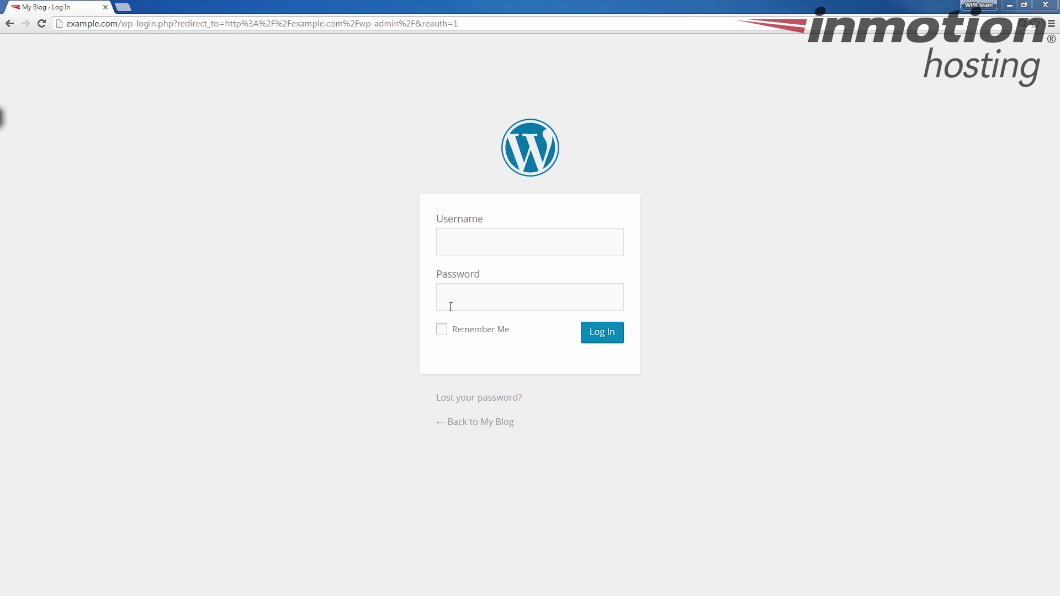
Log in to the WordPress admin with the admin username and password, then go to Plugins
click(523, 245)
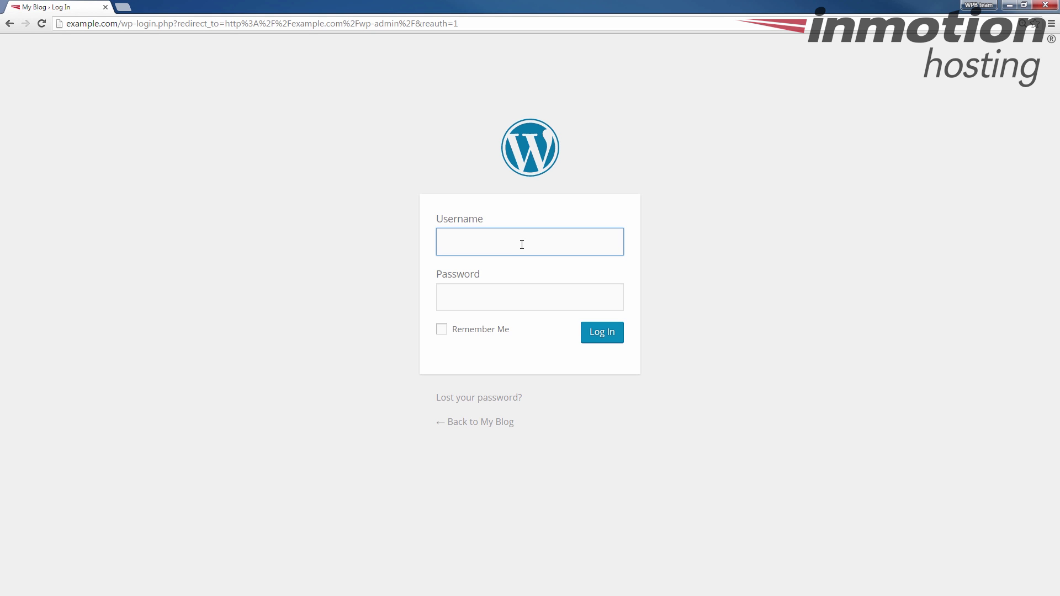
text(admin)
key(Tab)
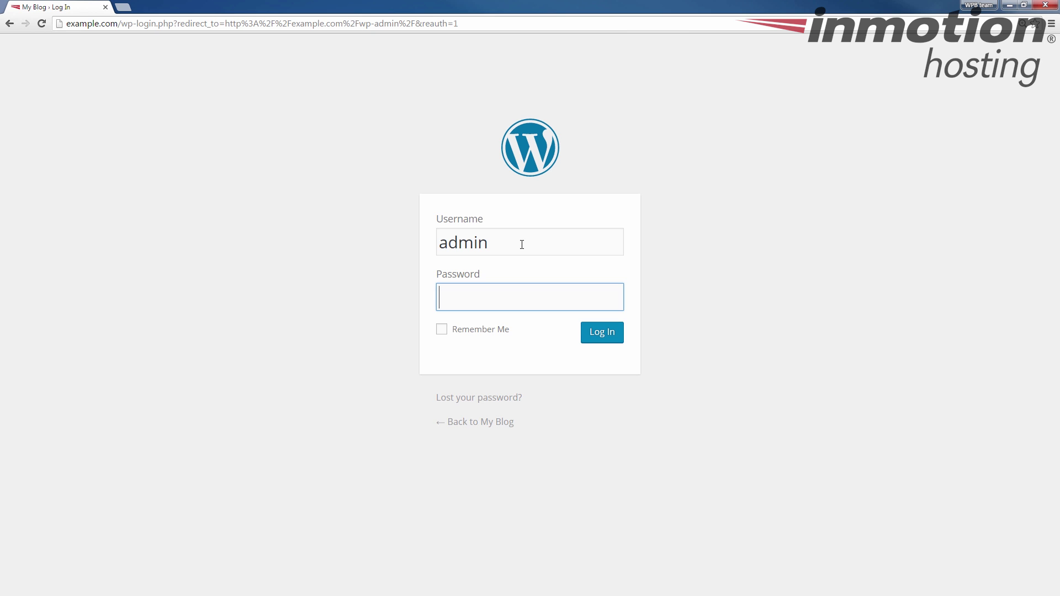
text(•••••••••••)
key(Return)
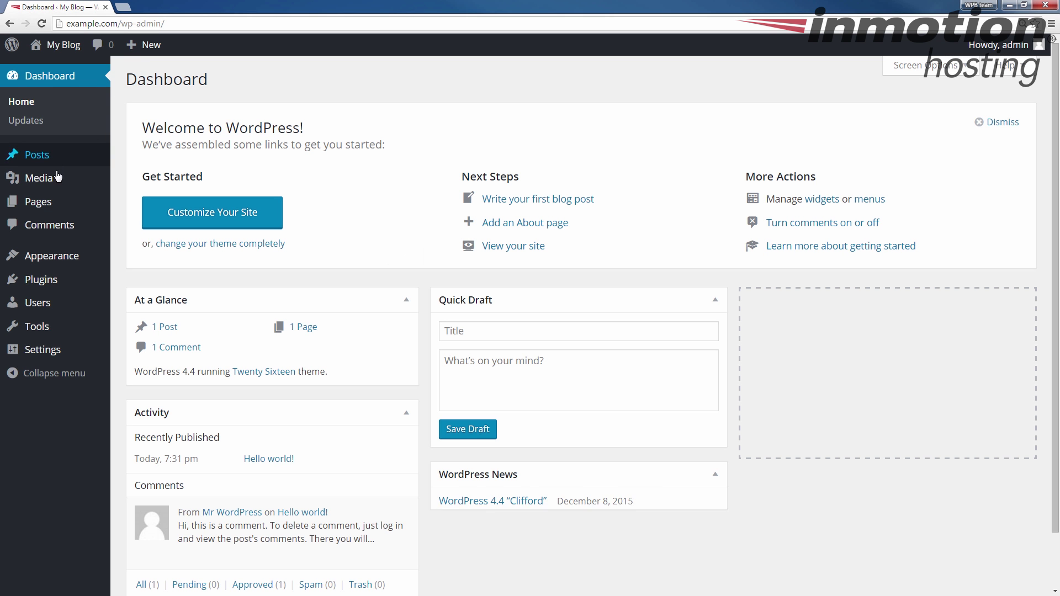
click(50, 285)
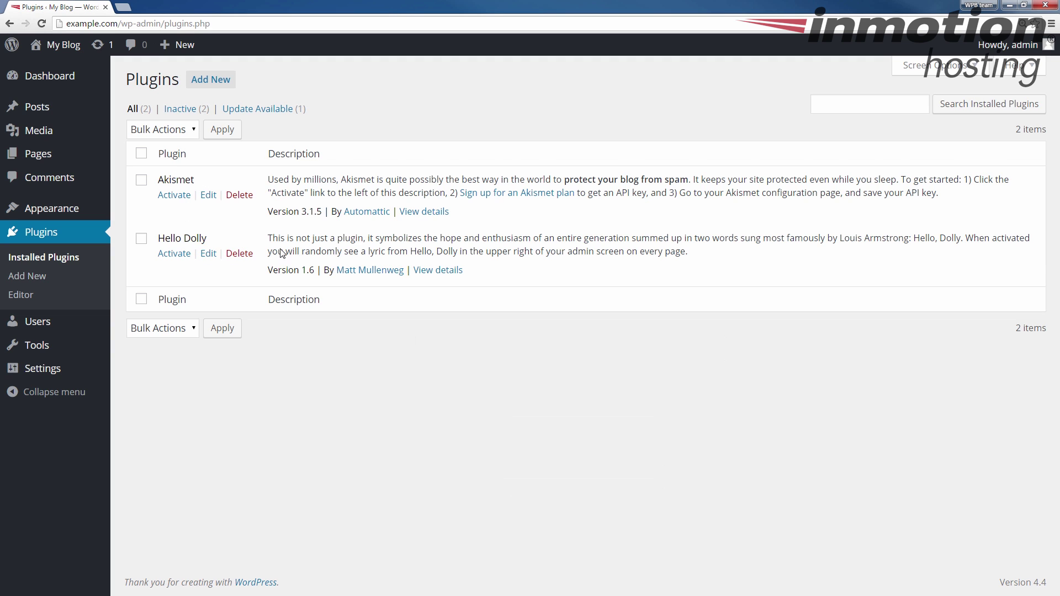
Go to the Add New plugins page
click(211, 84)
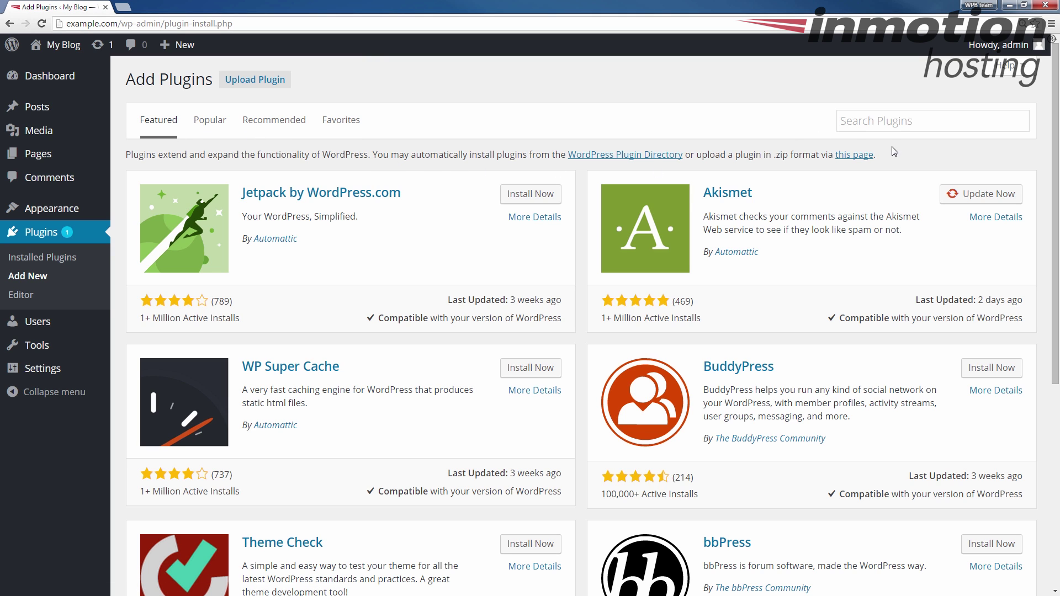
Search the plugin directory for 'easy wp smtp' and install the Easy WP SMTP plugin
click(899, 124)
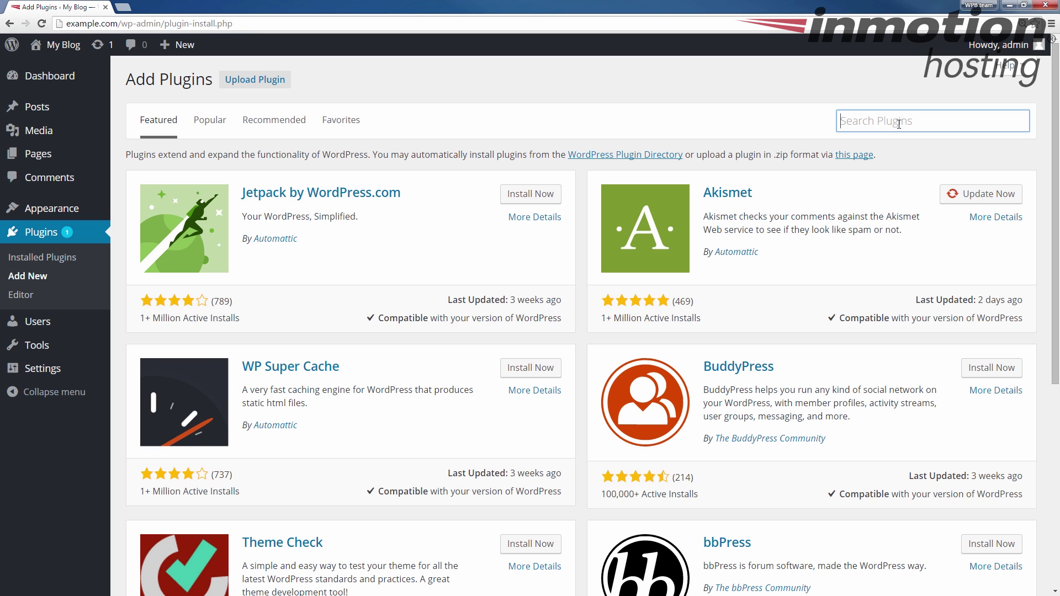
text(easy wp smtp)
key(Return)
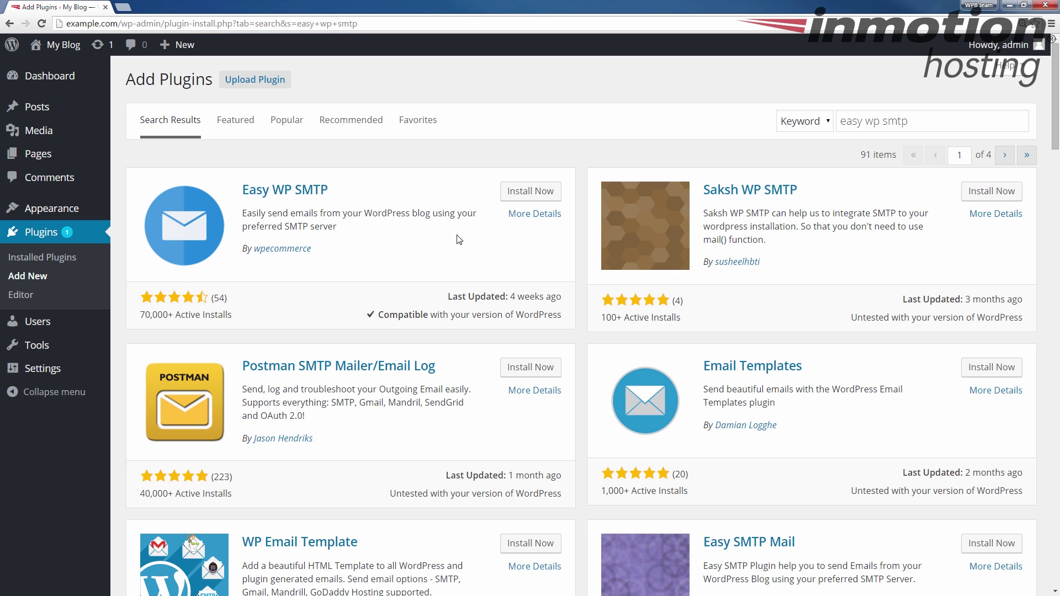
click(538, 197)
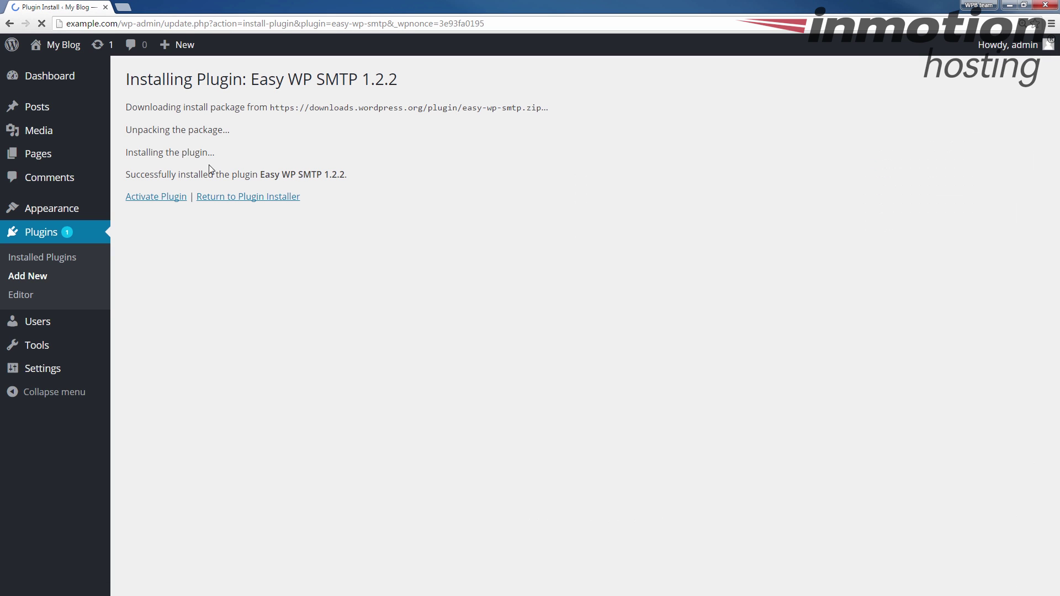
Activate the newly installed Easy WP SMTP plugin and reload the Installed Plugins list
drag(126, 175, 350, 175)
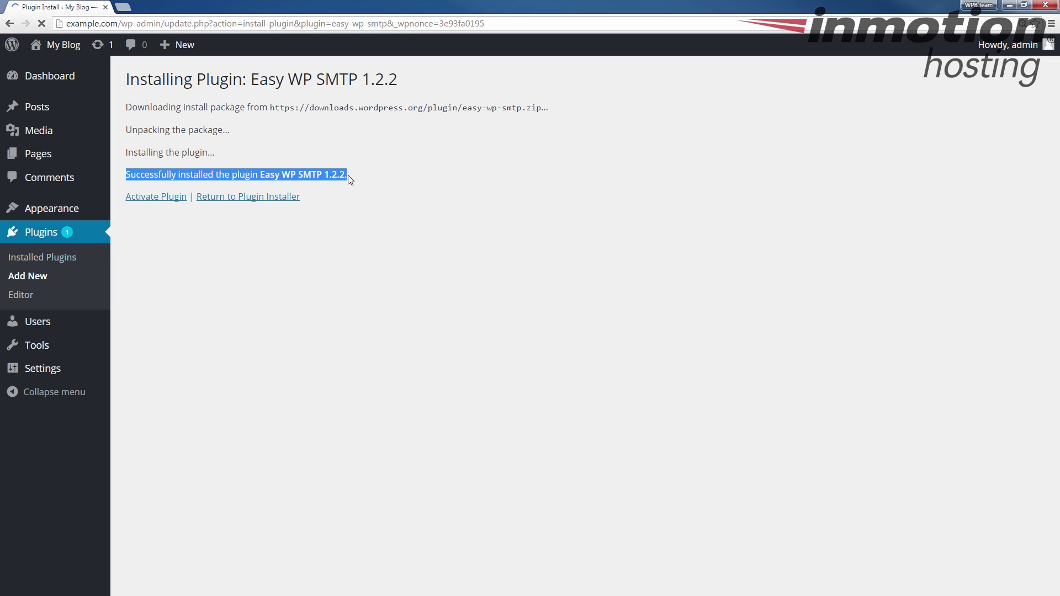
click(158, 198)
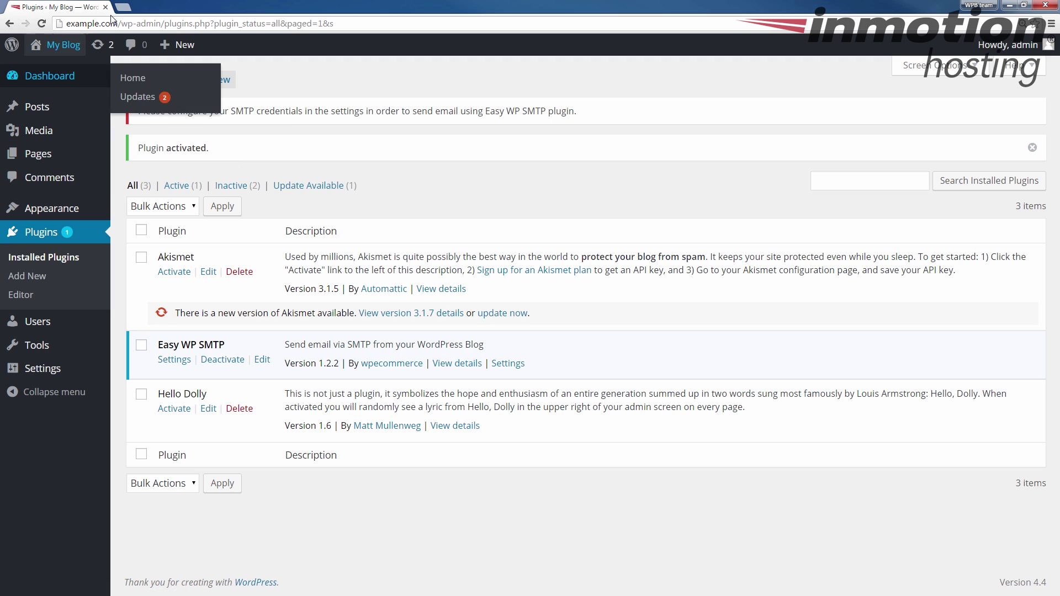
click(56, 234)
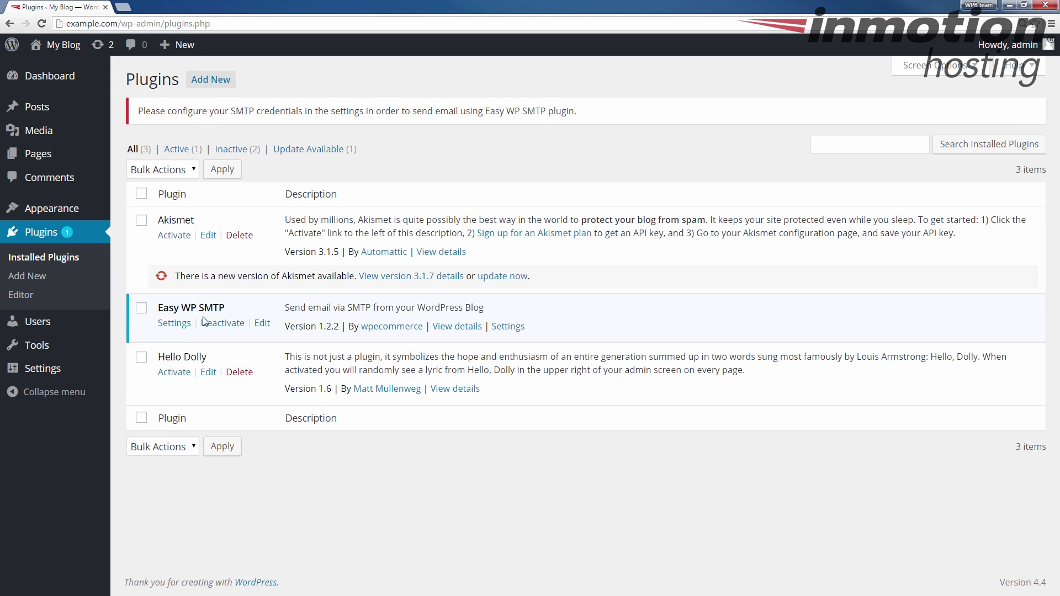
Open the Easy WP SMTP Settings page and look over its default SMTP fields
click(174, 323)
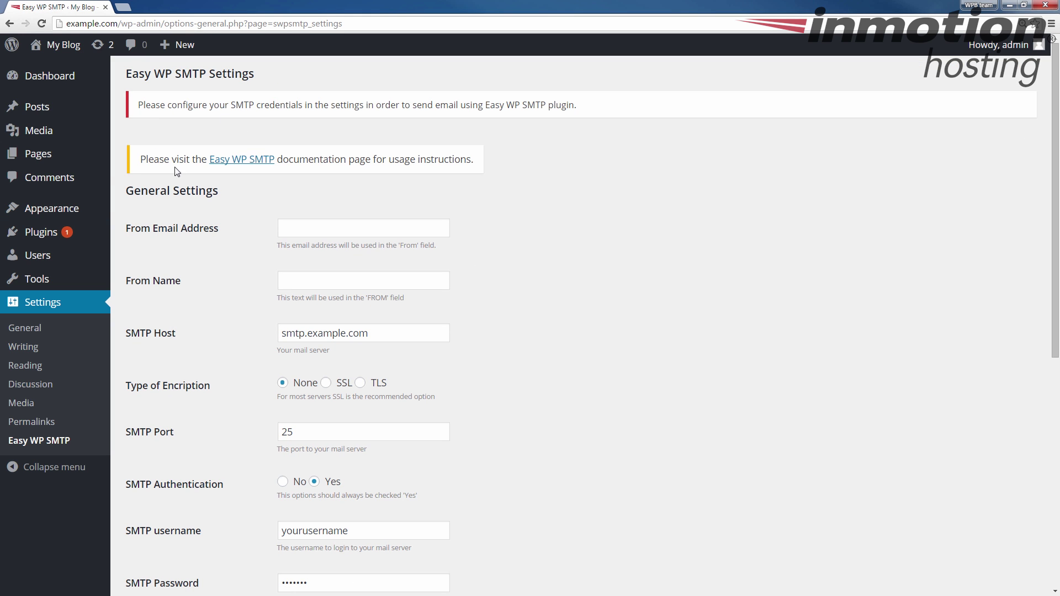
scroll(304, 243, down, 4)
scroll(238, 293, up, 4)
In a new browser tab, log in to cPanel at example.com/cpanel
click(122, 7)
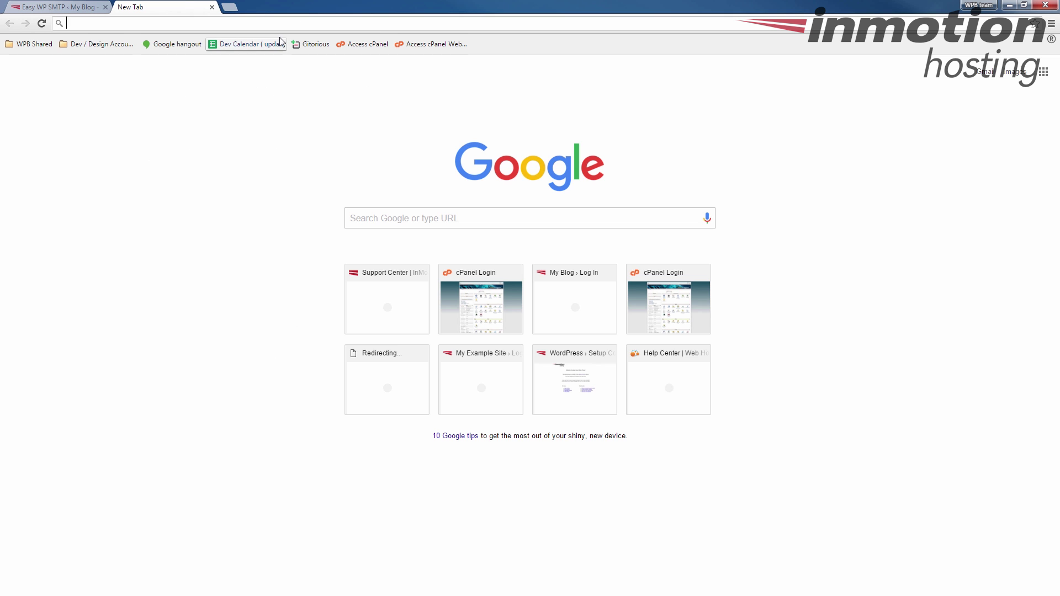
text(example.com)
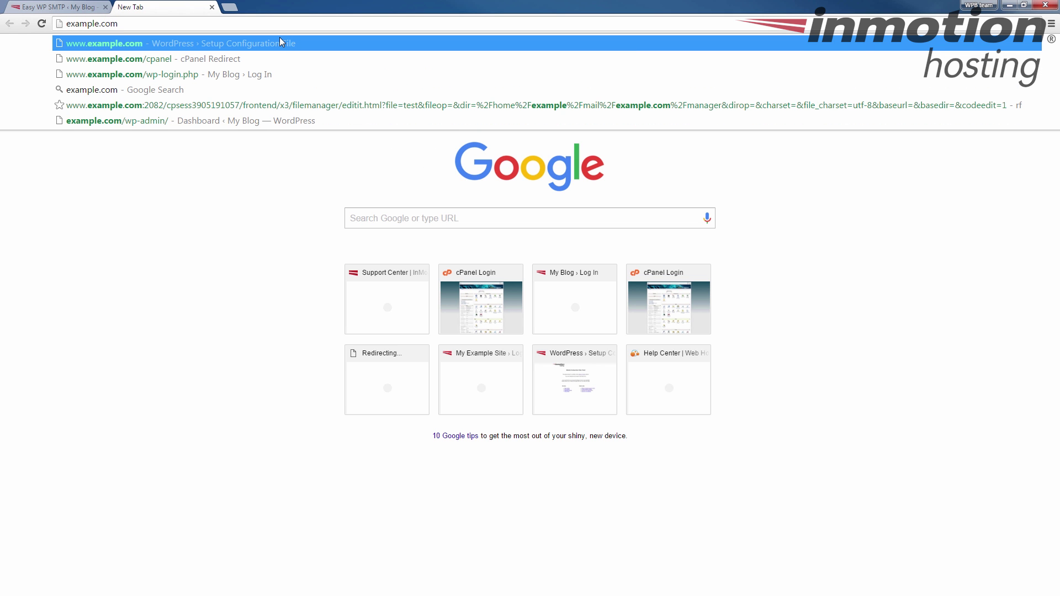
key(Down)
key(Return)
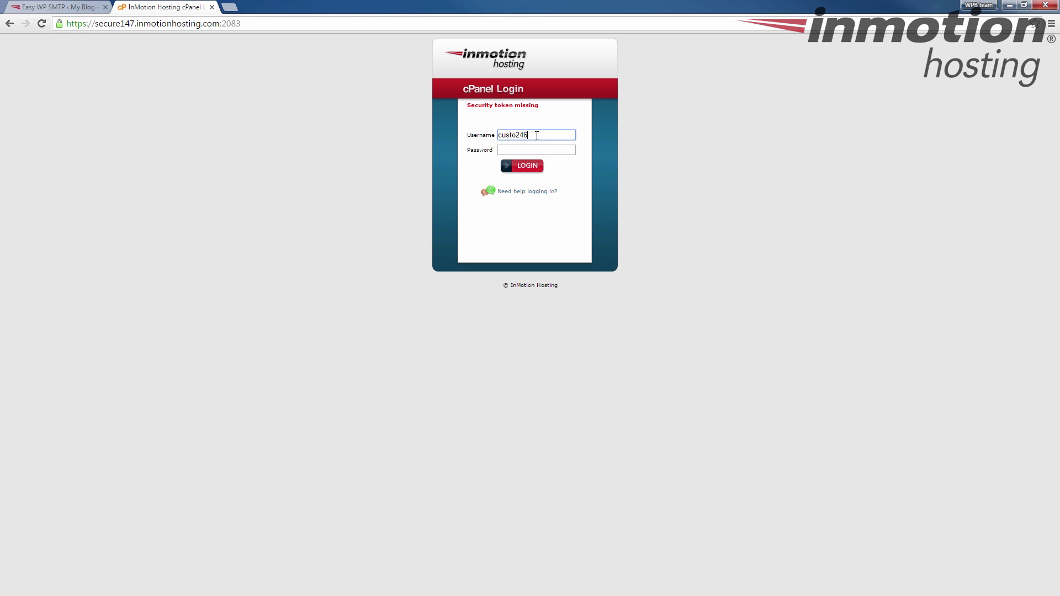
key(Tab)
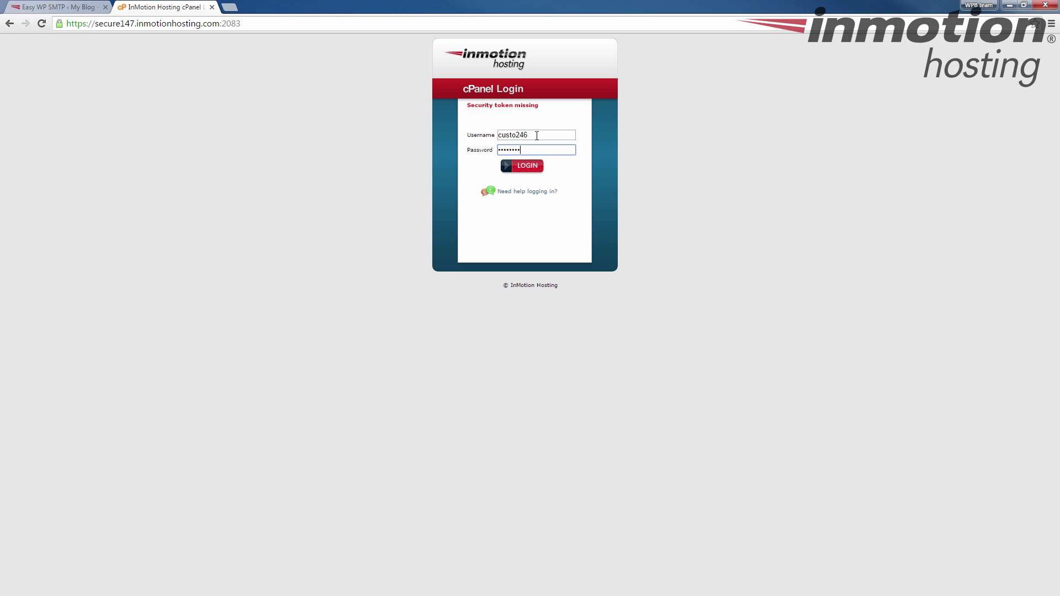
key(Return)
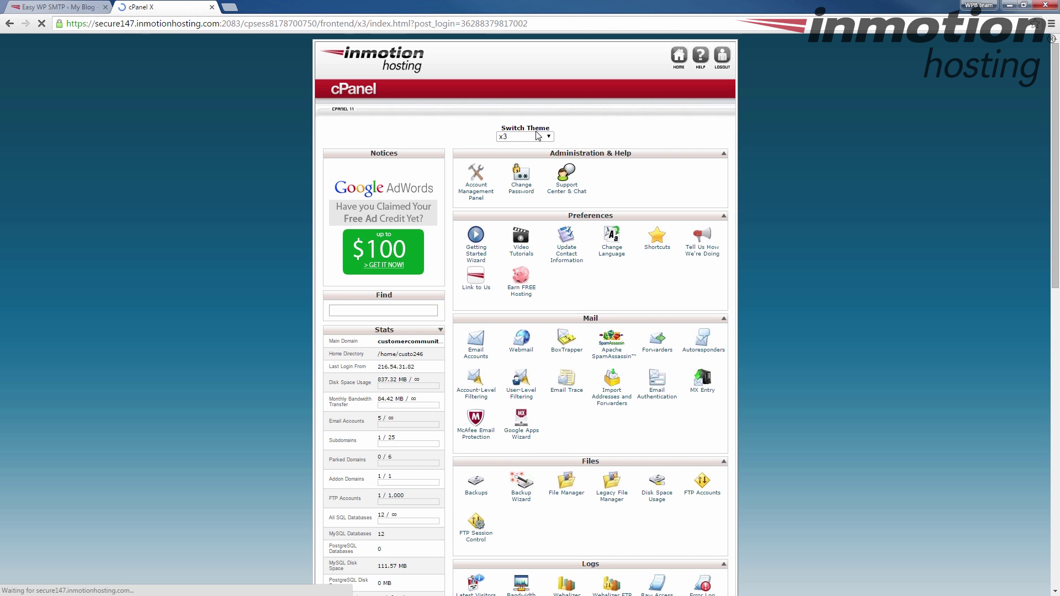
Open Email Accounts and show the Configure Email Client settings for the mail account
scroll(565, 189, down, 10)
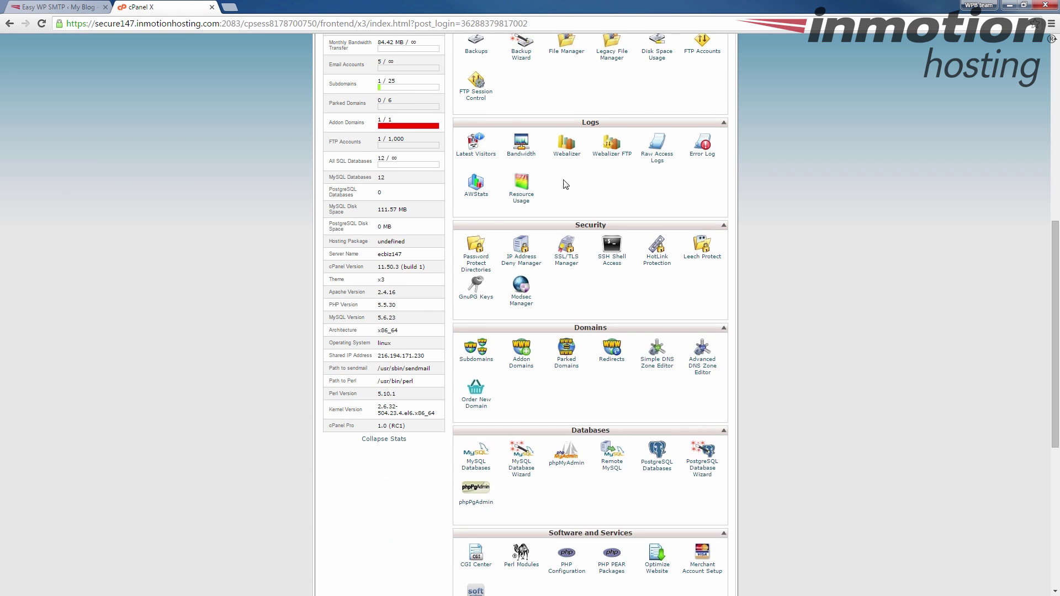
scroll(474, 196, up, 8)
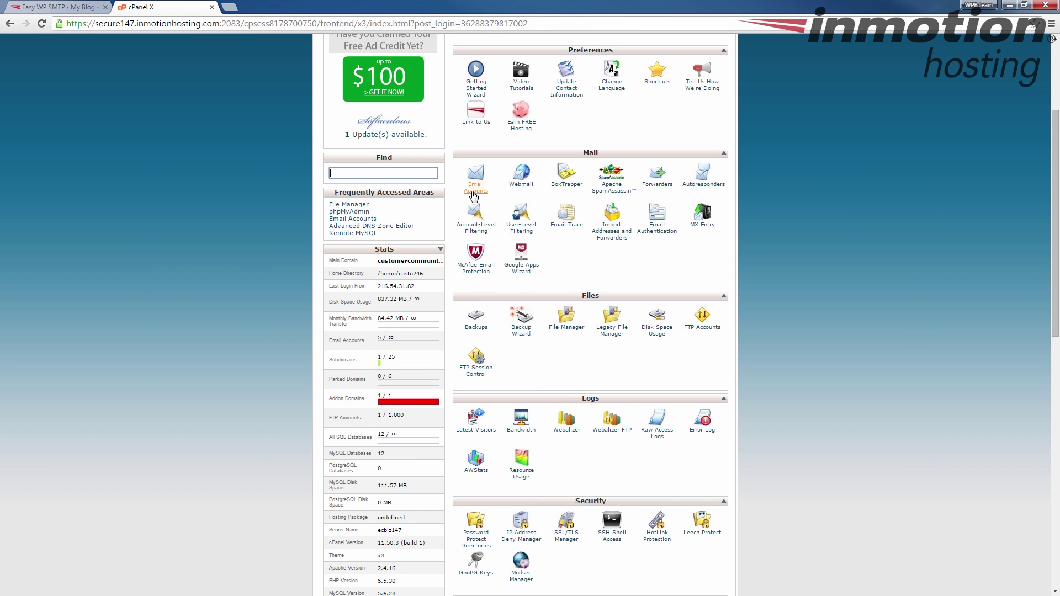
click(474, 196)
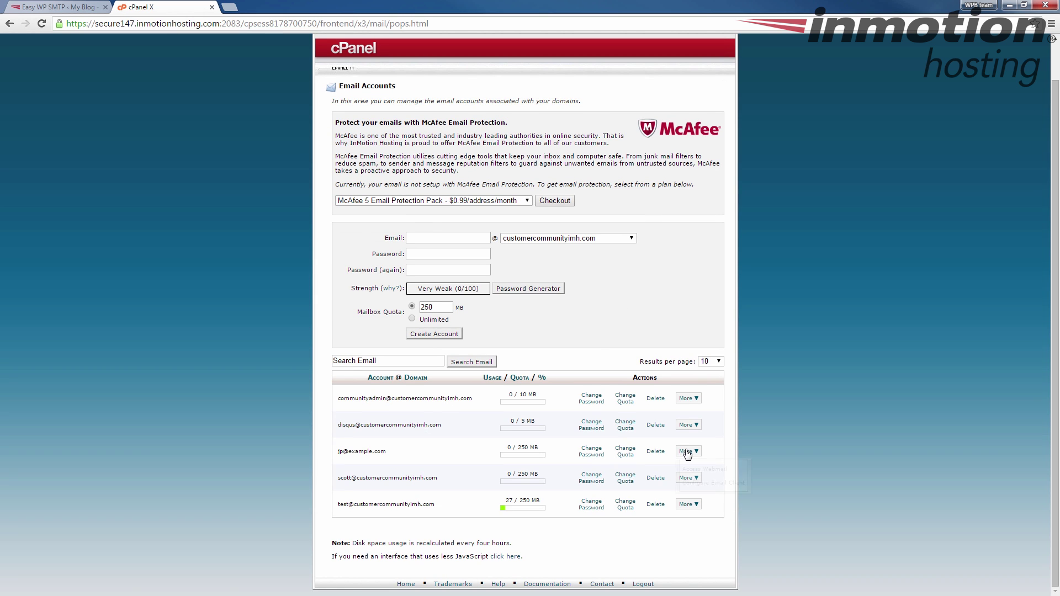
click(708, 483)
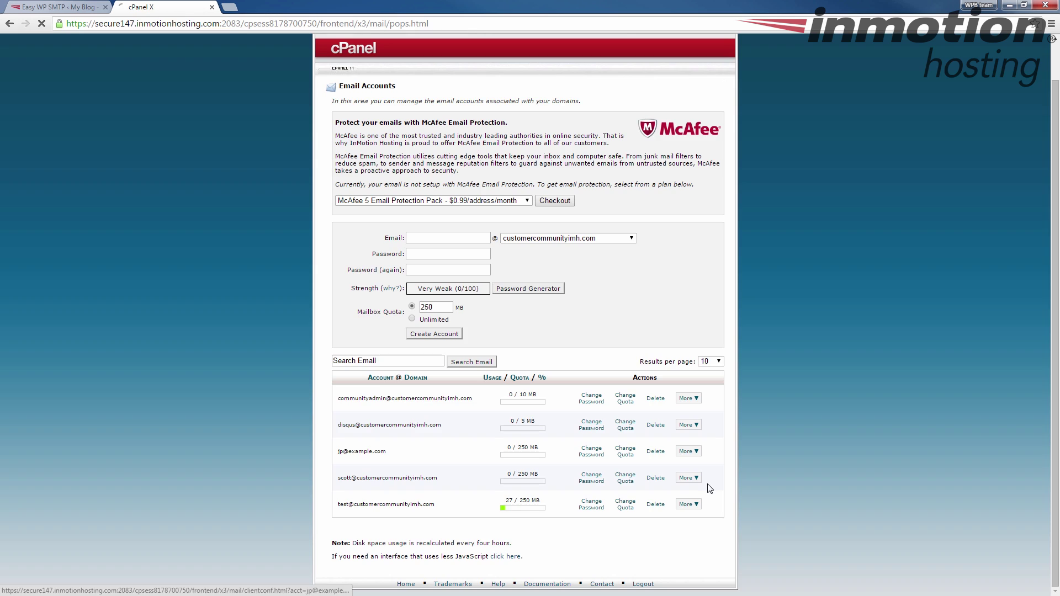
Highlight the SSL outgoing server secure147.inmotionhosting.com and SMTP port 465
scroll(426, 231, down, 2)
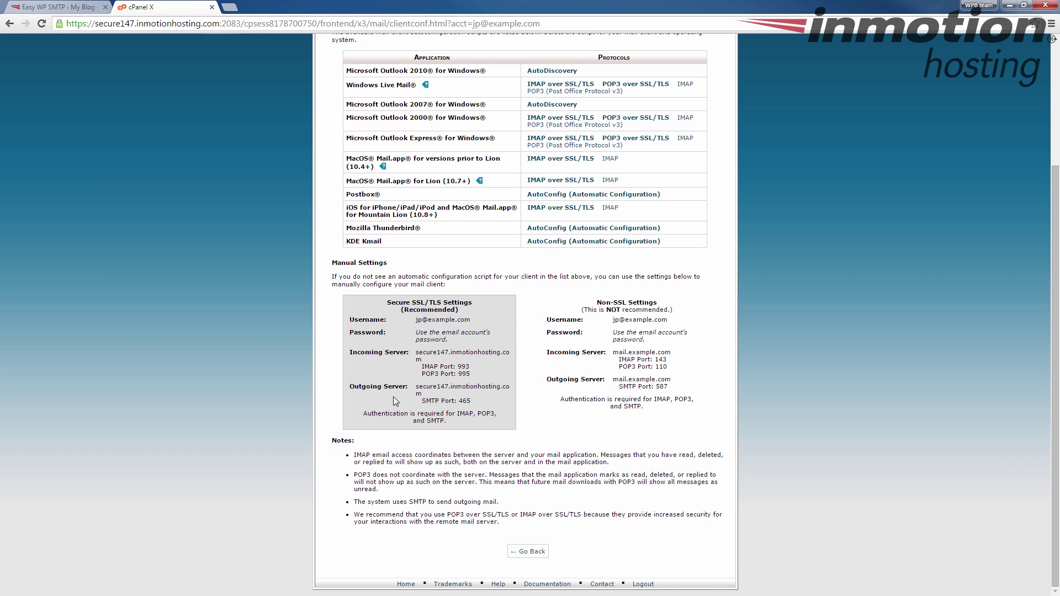
drag(350, 386, 490, 403)
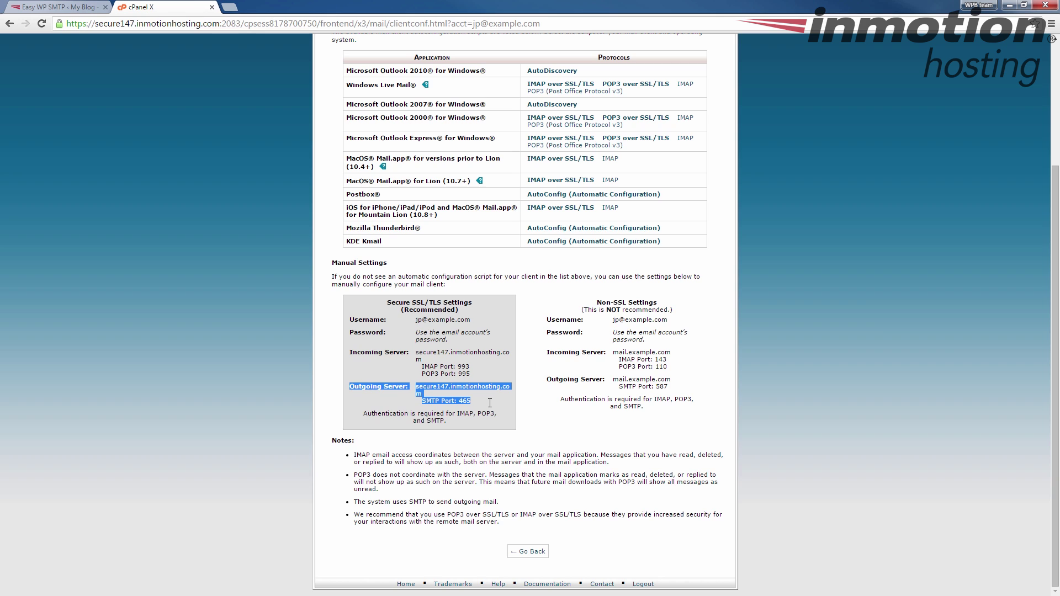
mouse_move(547, 382)
mouse_down()
mouse_move(674, 356)
mouse_move(676, 390)
mouse_move(547, 382)
mouse_up()
click(669, 392)
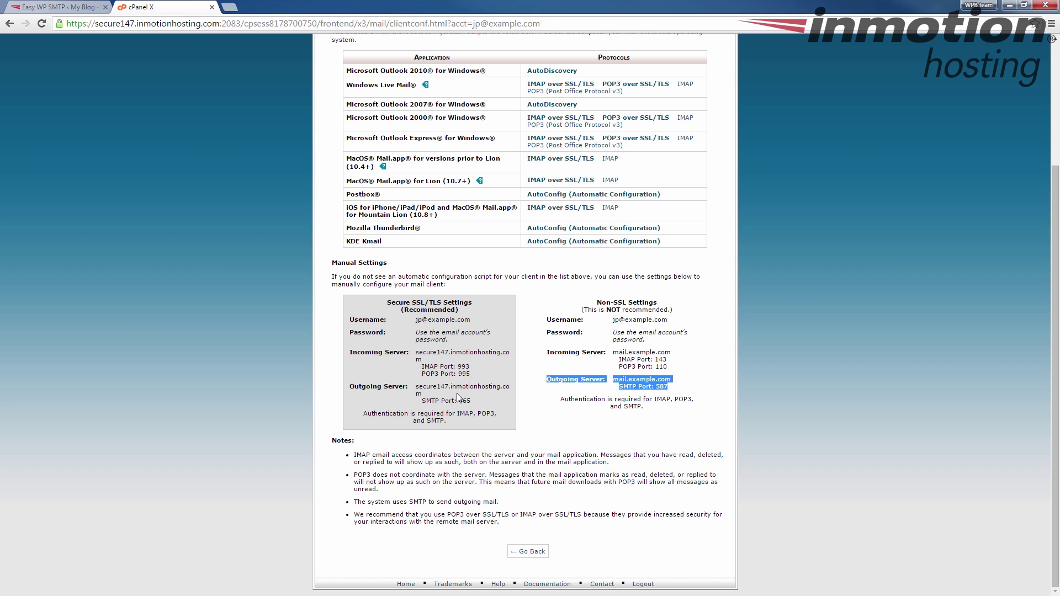
click(418, 394)
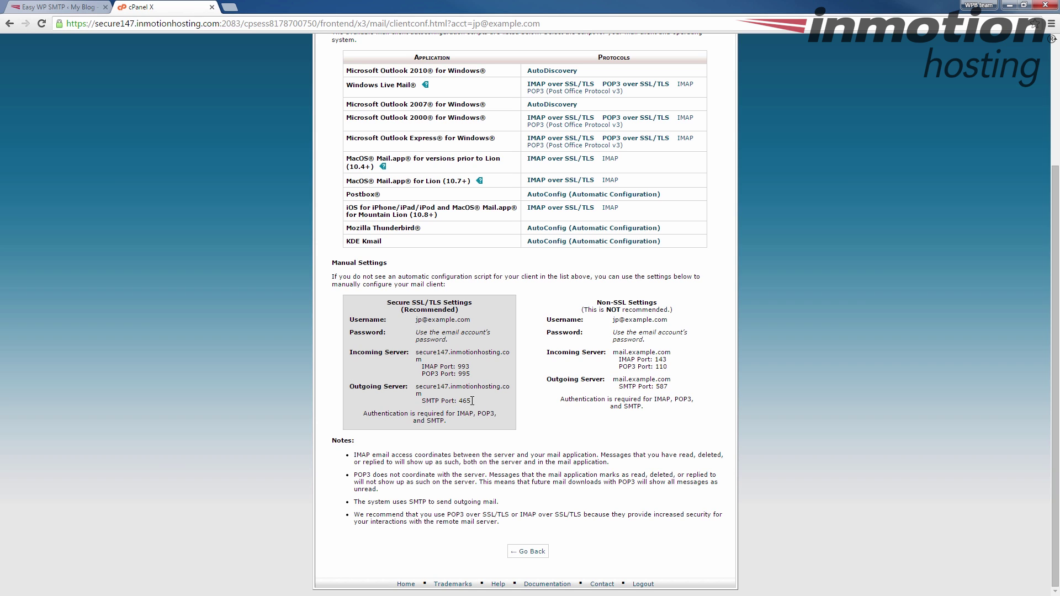
drag(472, 401, 352, 390)
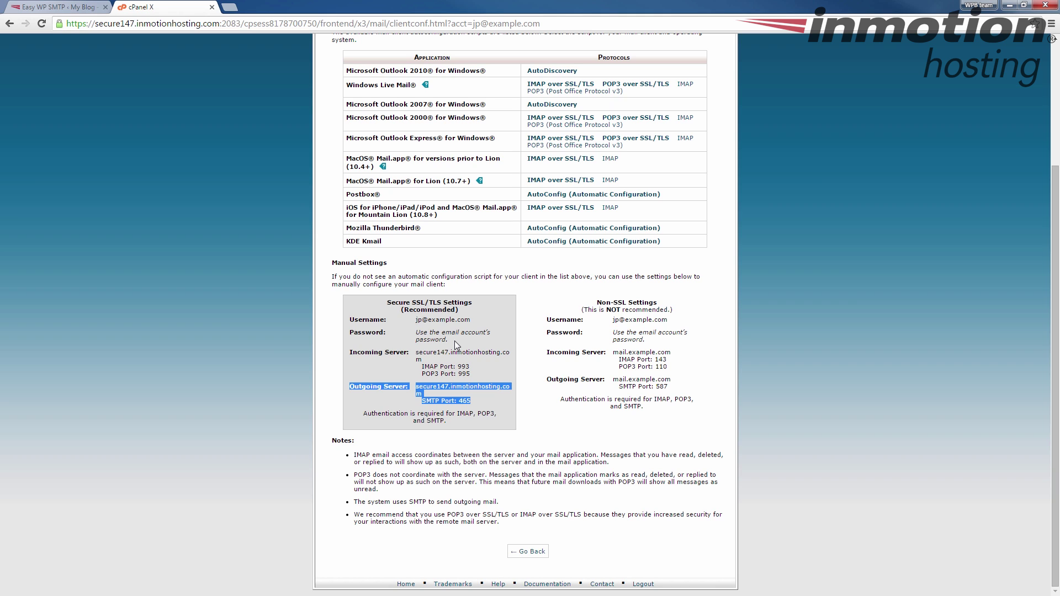
Back in Easy WP SMTP settings, enter the mail account's address as From Email Address
click(447, 411)
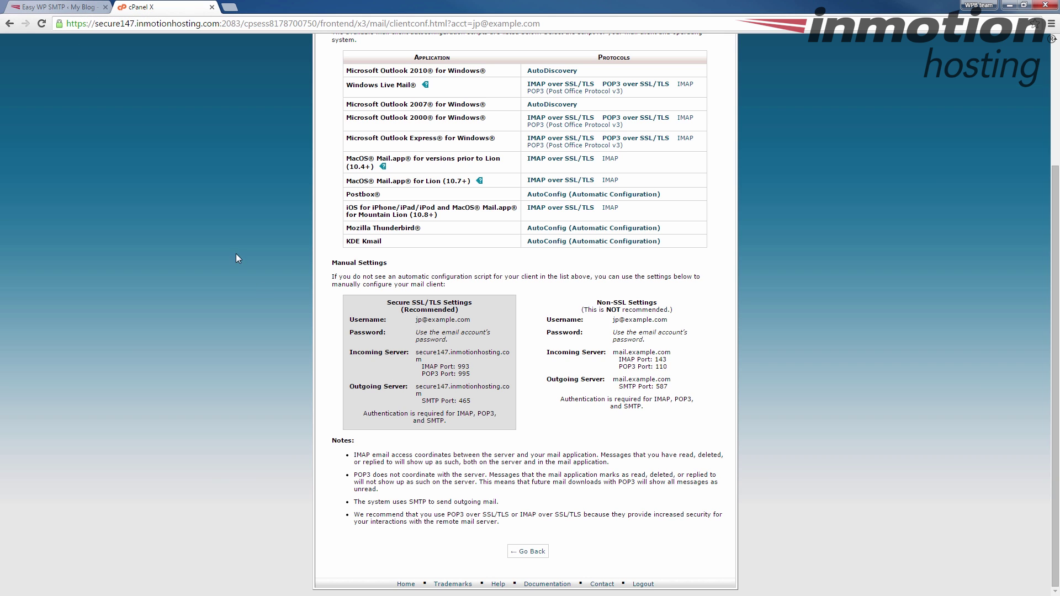
click(48, 5)
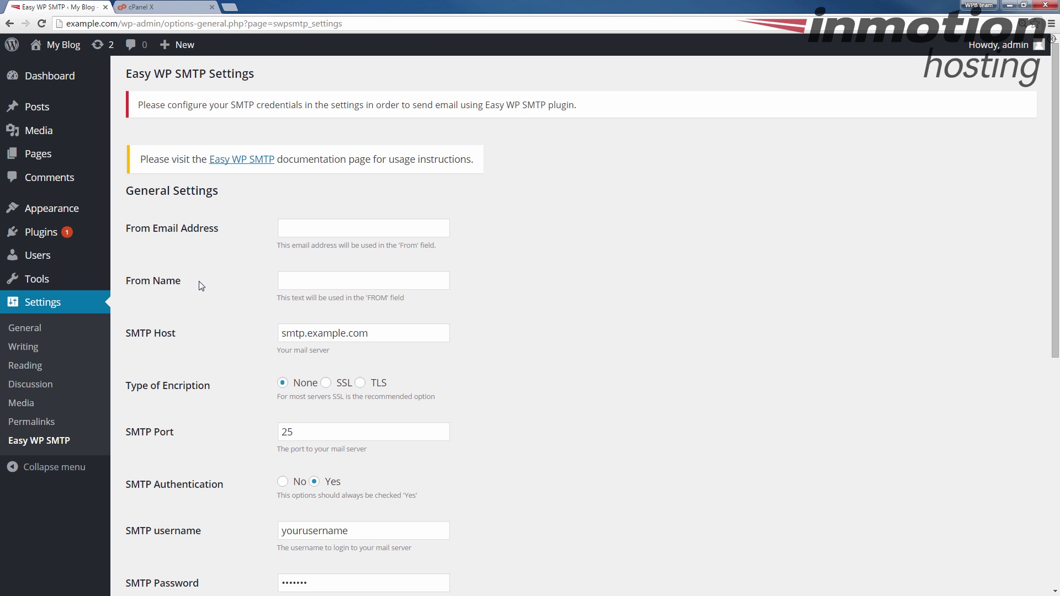
scroll(202, 265, down, 2)
scroll(187, 221, up, 1)
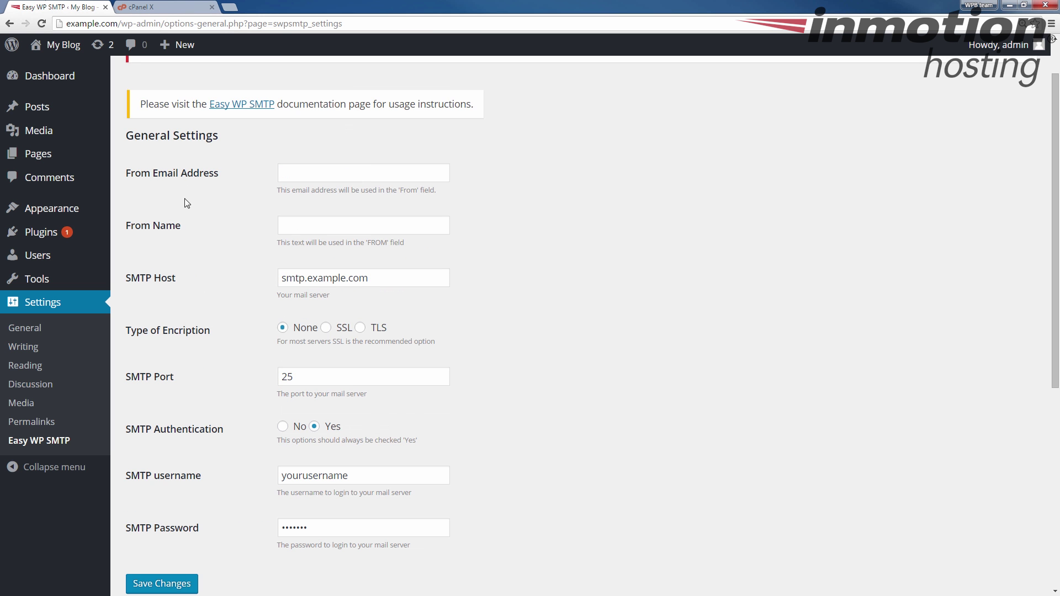
click(307, 173)
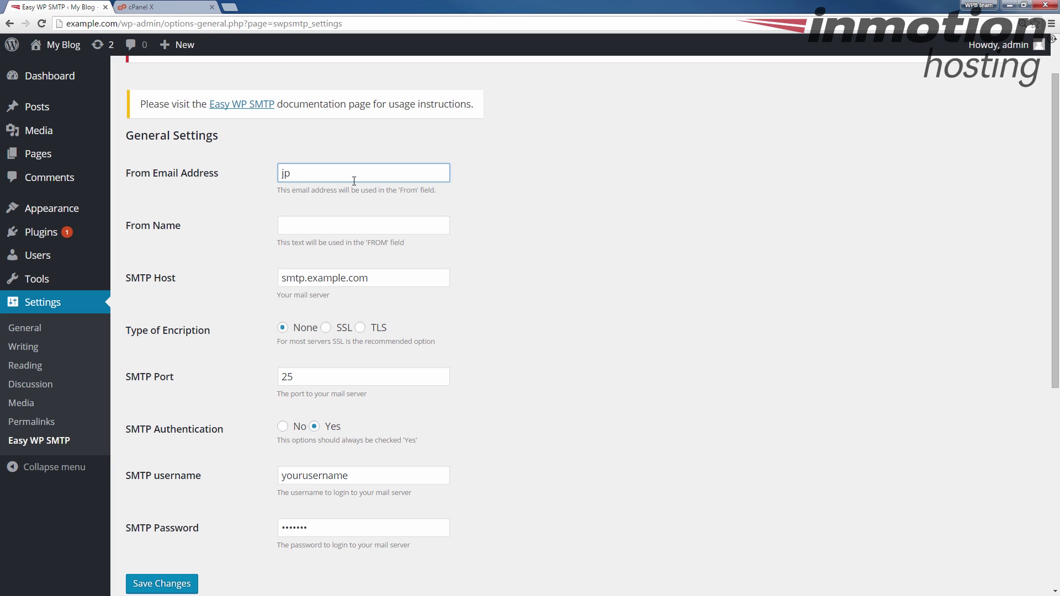
text(@example.com)
Enter the sender's name in the From Name field
click(337, 226)
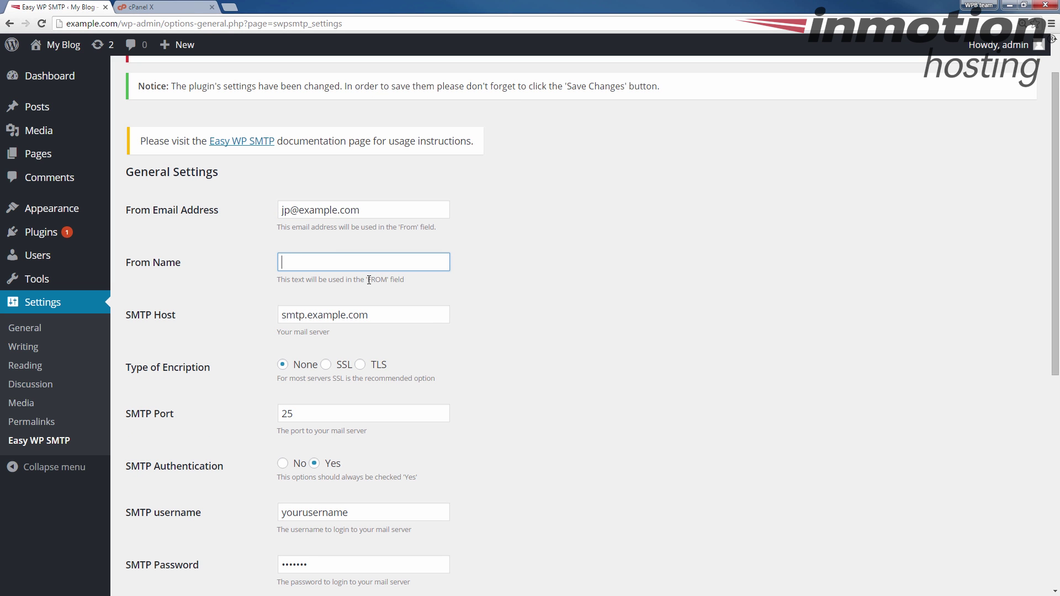
drag(369, 280, 390, 280)
click(329, 264)
text(John-Paul B)
Copy secure147.inmotionhosting.com from cPanel into SMTP Host, trimming the leading spaces
scroll(321, 312, down, 1)
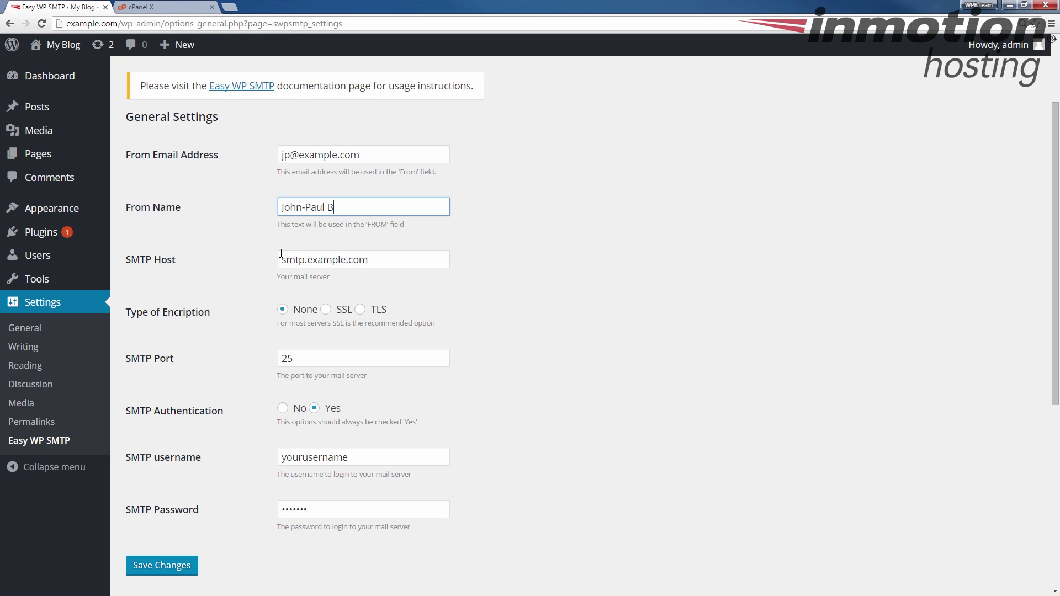
scroll(360, 222, down, 2)
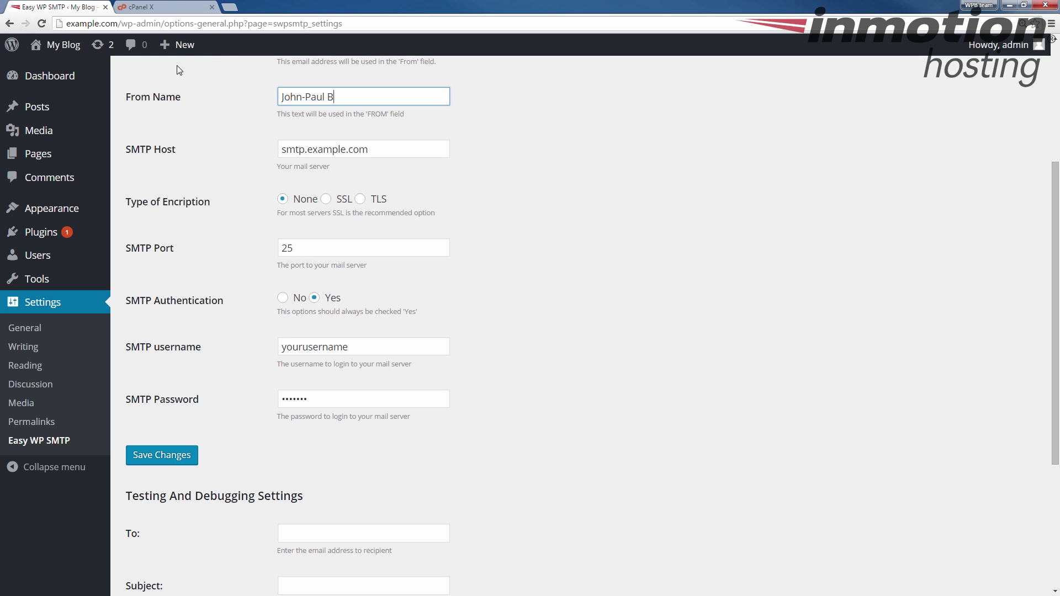
click(171, 7)
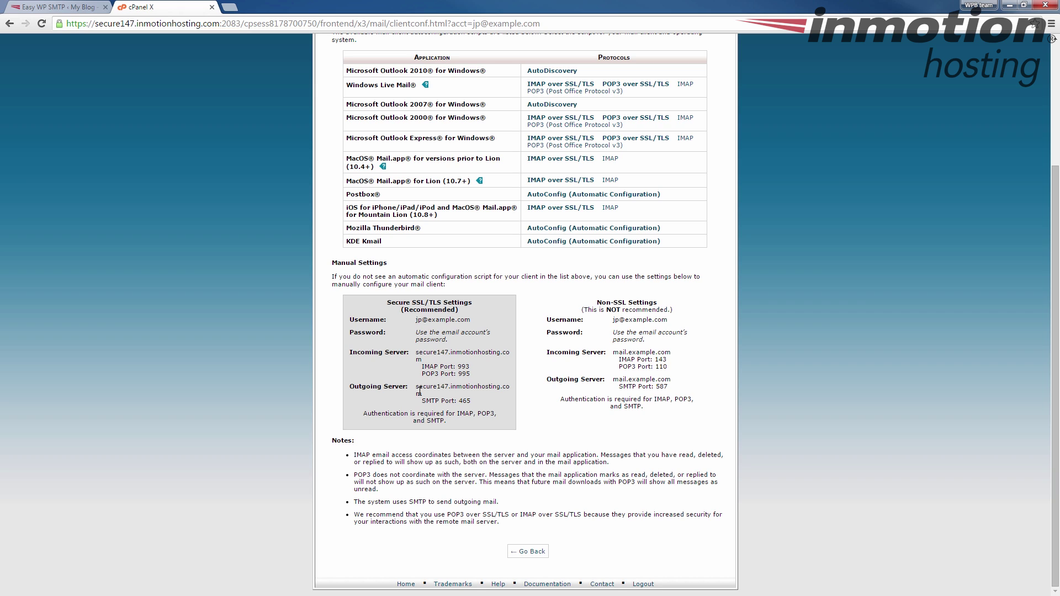
drag(422, 394, 416, 389)
key(ctrl+c)
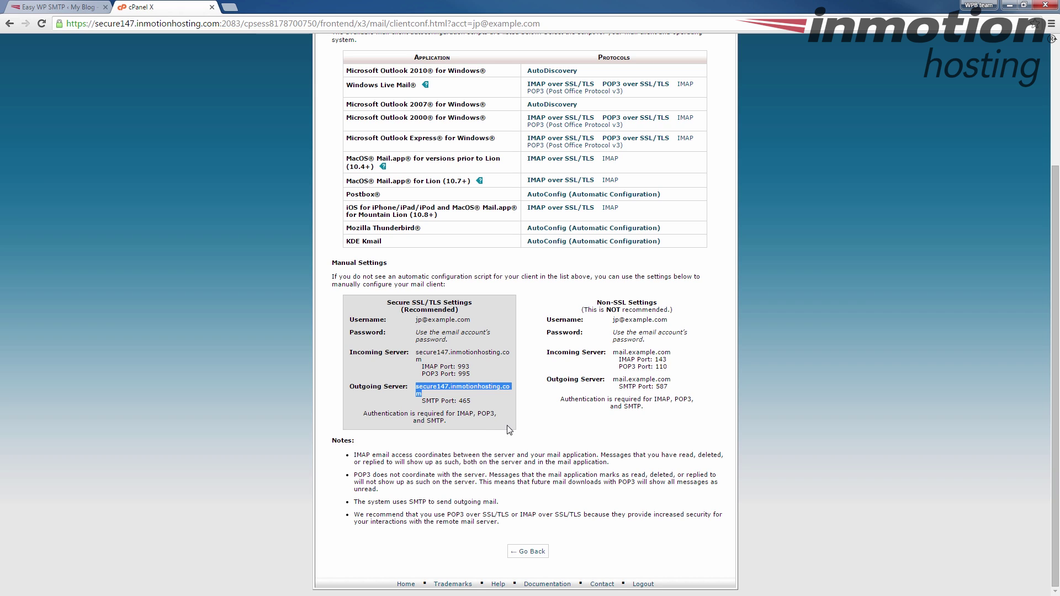
click(37, 7)
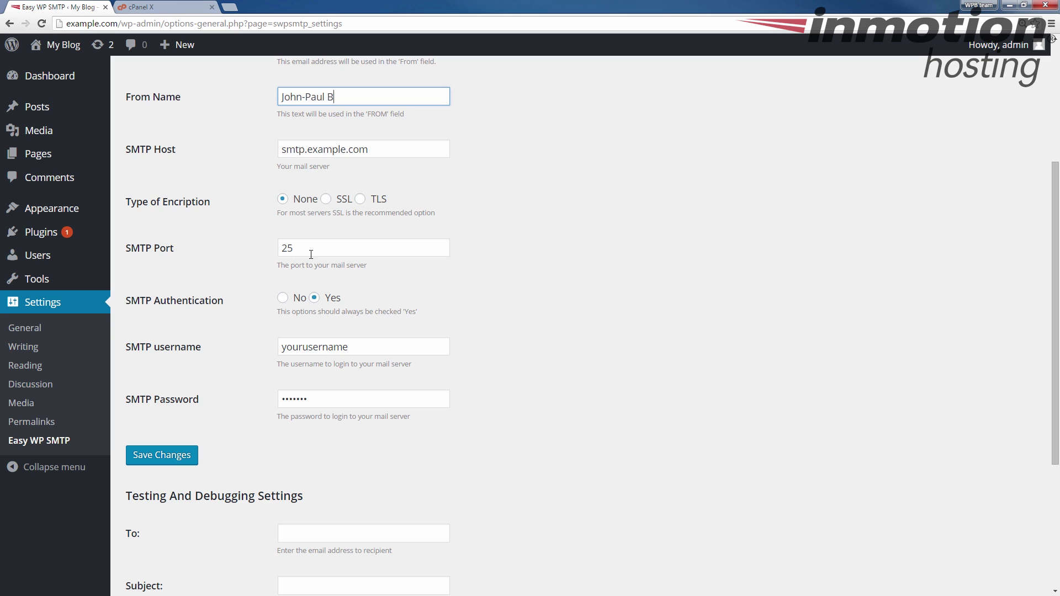
key(Tab)
key(Tab)
key(Tab)
key(Tab)
key(Tab)
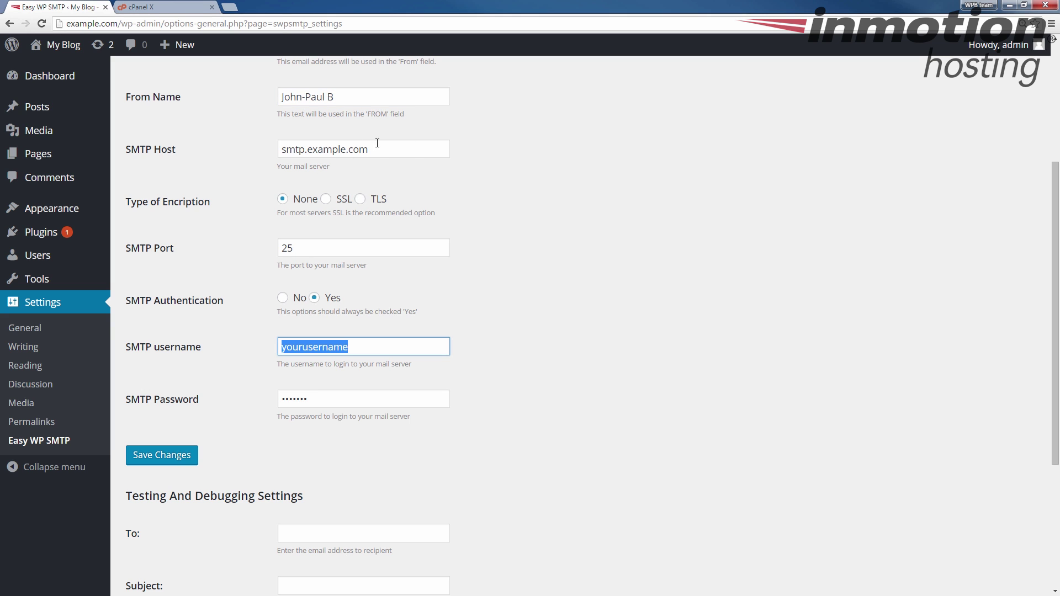
drag(378, 143, 260, 132)
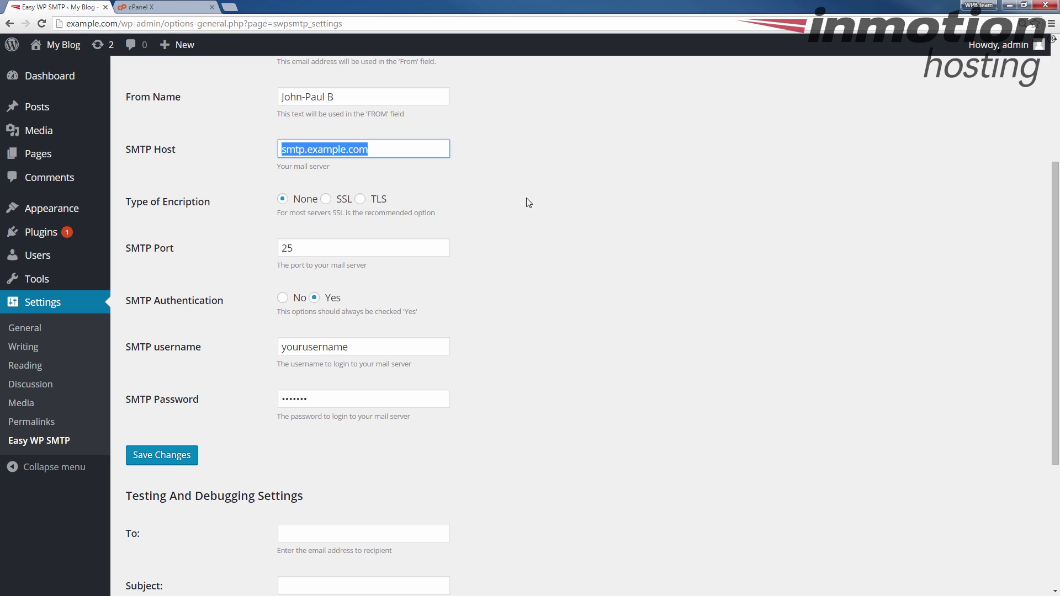
key(ctrl+v)
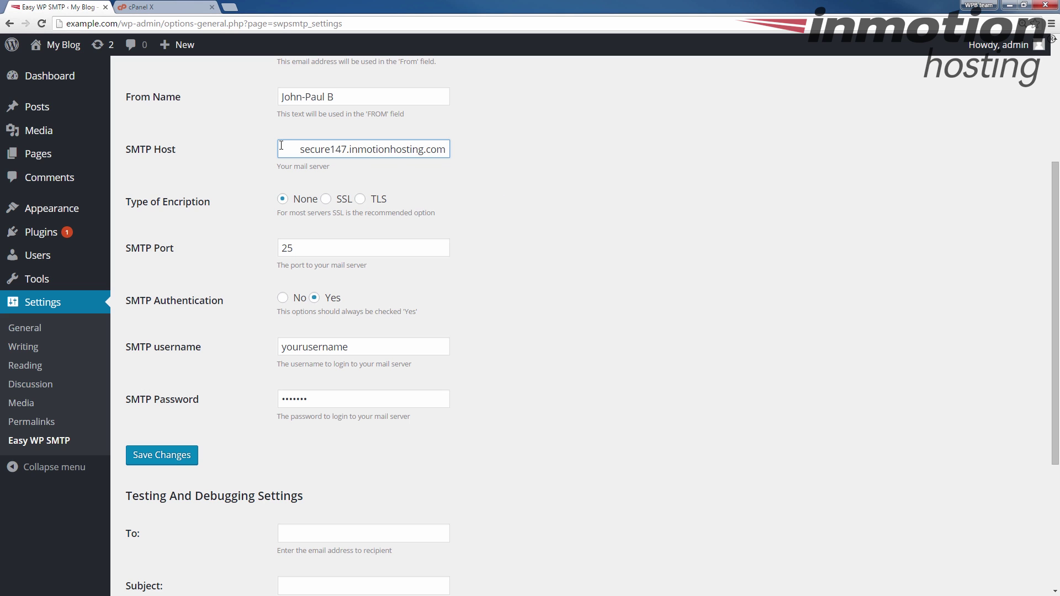
key(Home)
key(Delete)
key(Delete)
key(Delete)
key(Delete)
key(Delete)
key(Delete)
key(Delete)
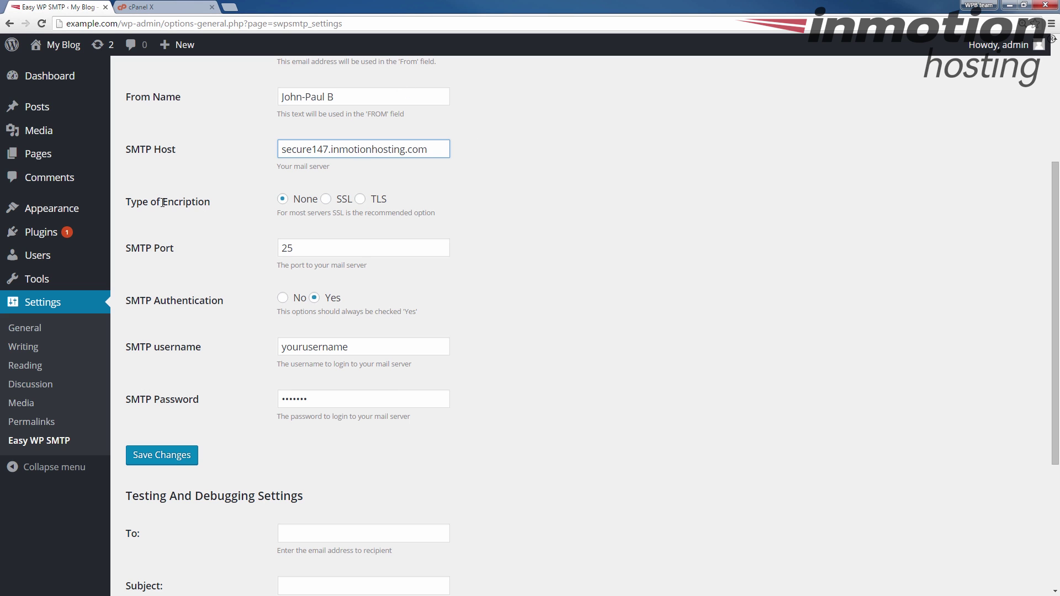
Choose SSL encryption, change SMTP Port from 25 to 465, and keep SMTP authentication on Yes
click(327, 199)
scroll(255, 263, down, 2)
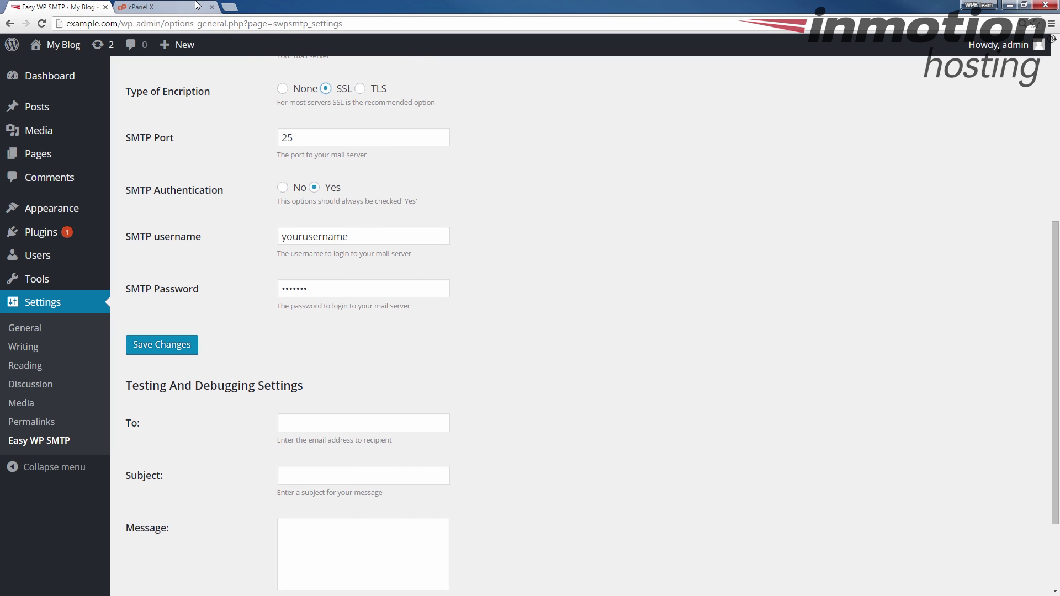
click(176, 6)
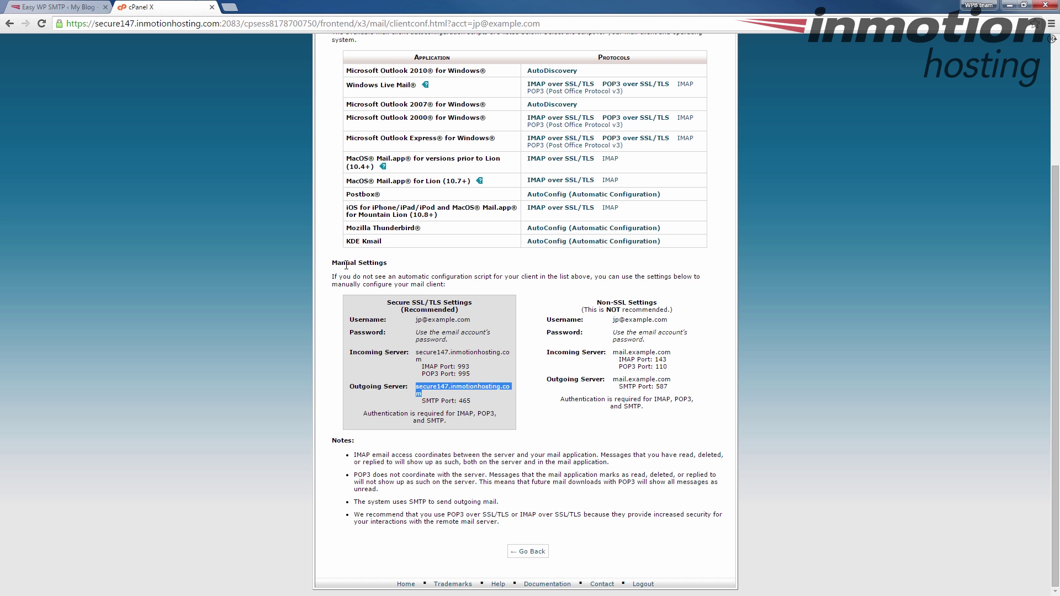
double_click(465, 401)
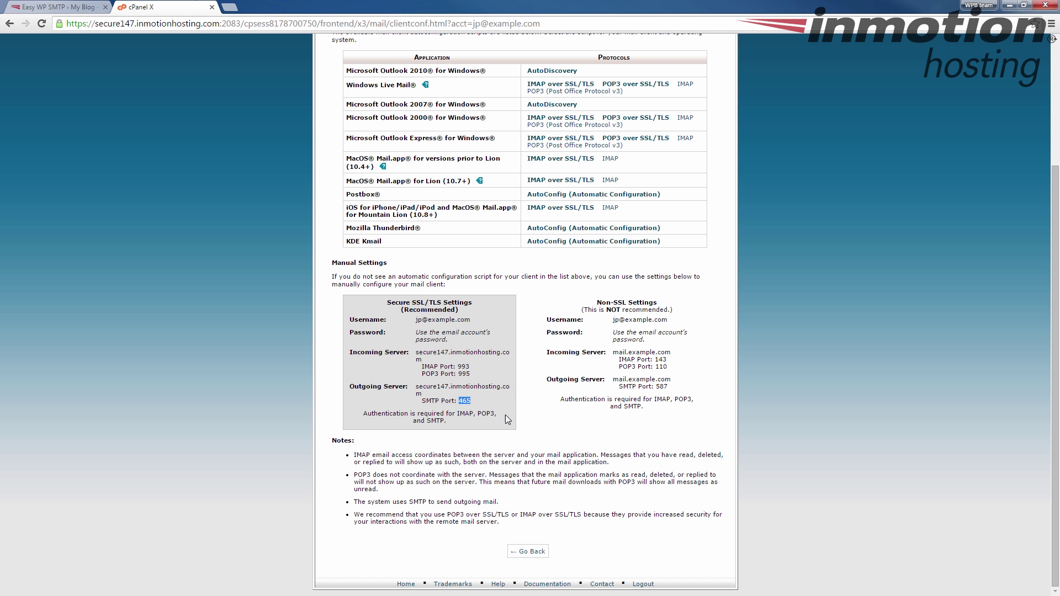
click(51, 2)
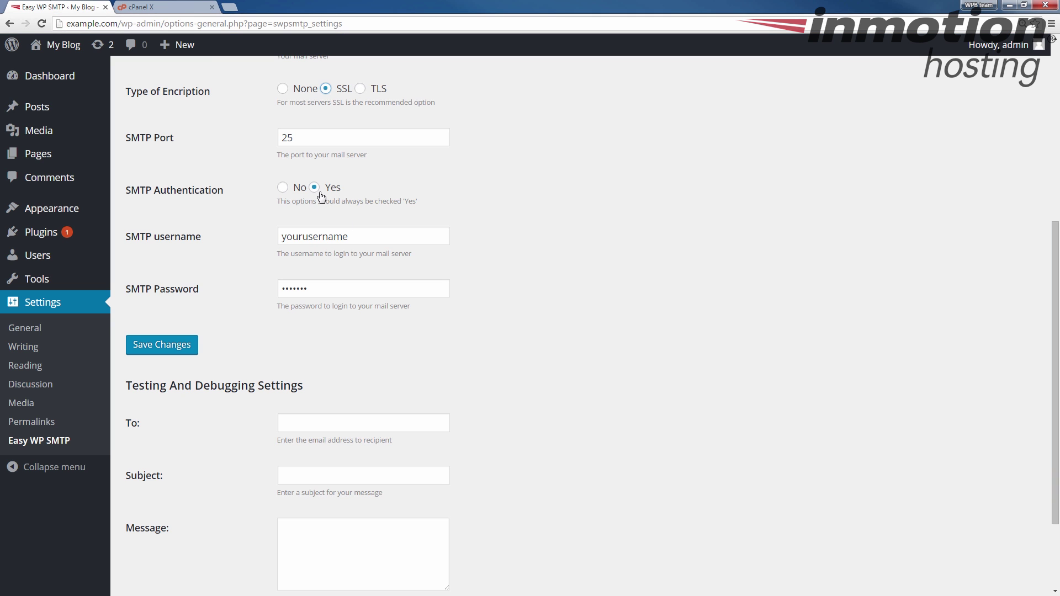
double_click(291, 137)
text(465)
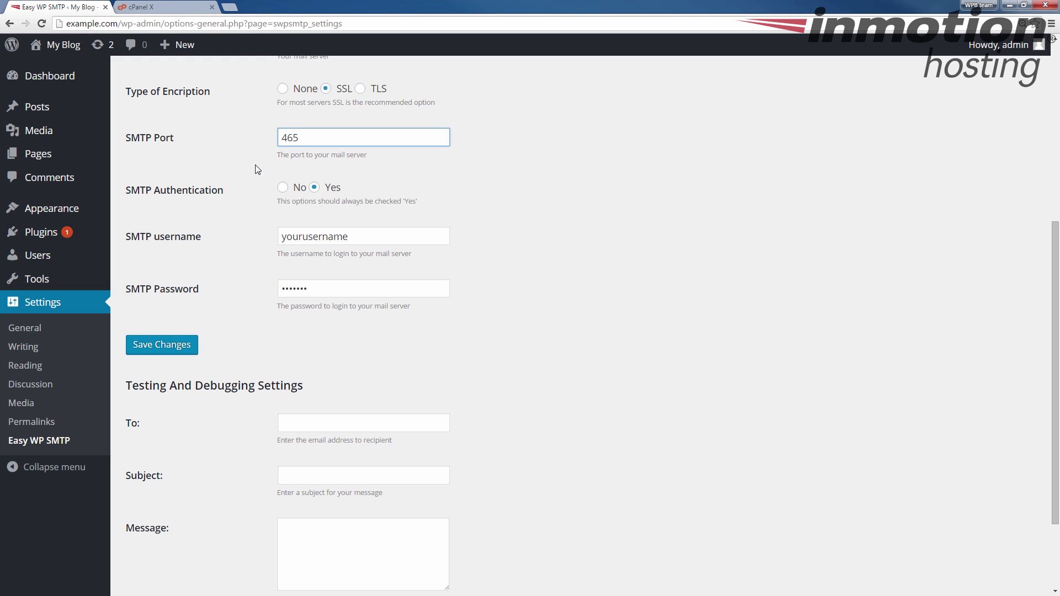
click(314, 188)
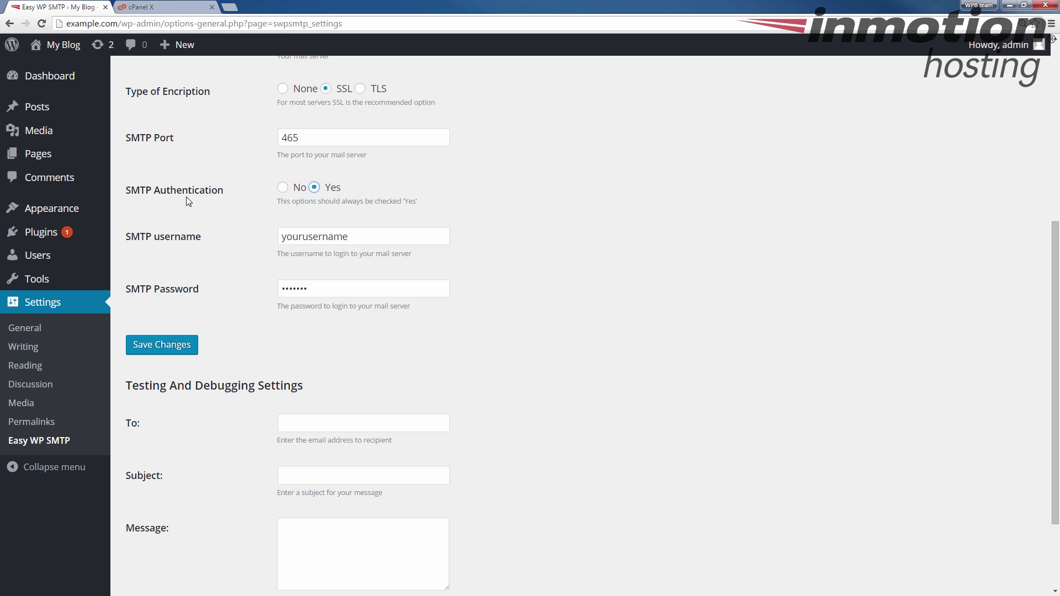
drag(368, 240, 226, 232)
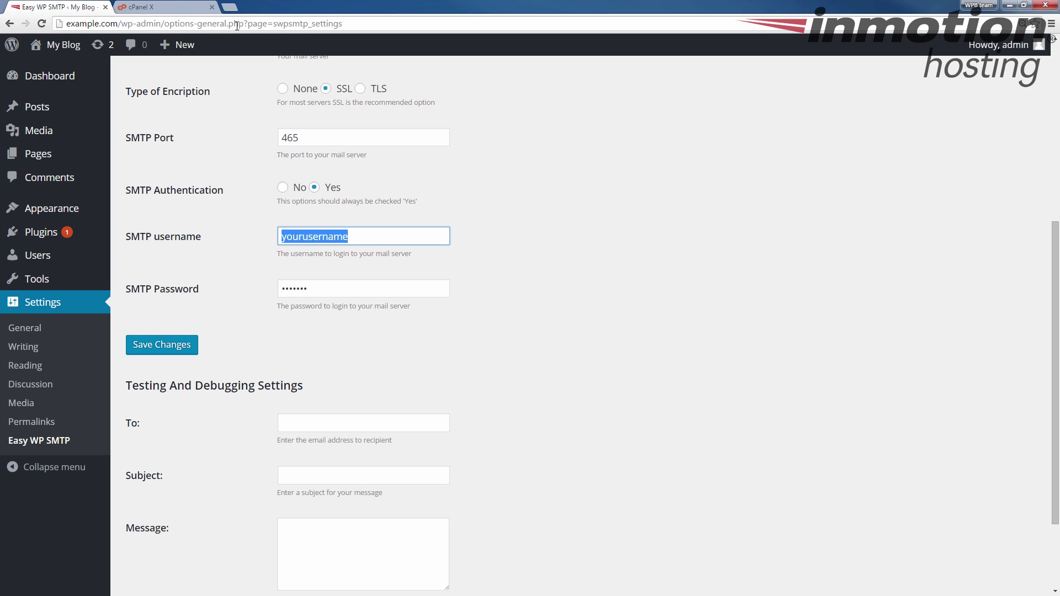
Copy the mail account's address from cPanel into SMTP username, removing the leading space
click(152, 6)
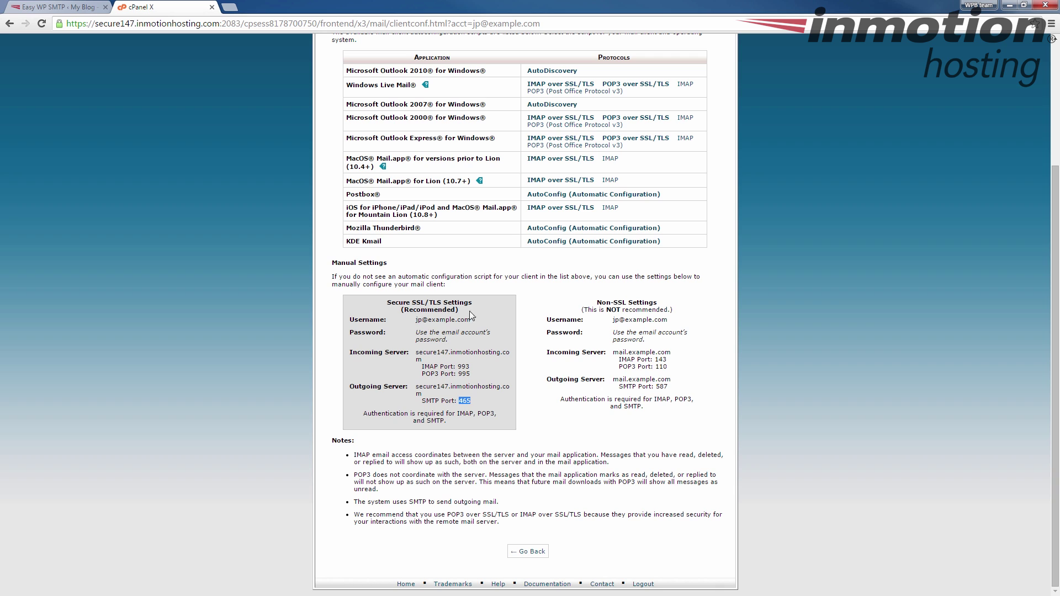
drag(471, 320, 408, 320)
key(ctrl+c)
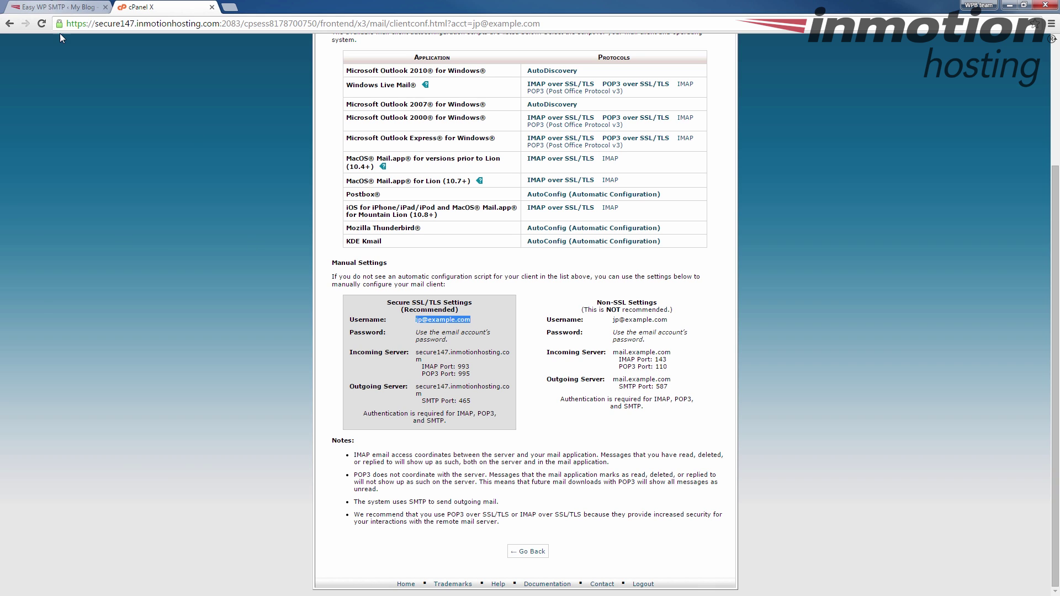
click(55, 7)
key(ctrl+v)
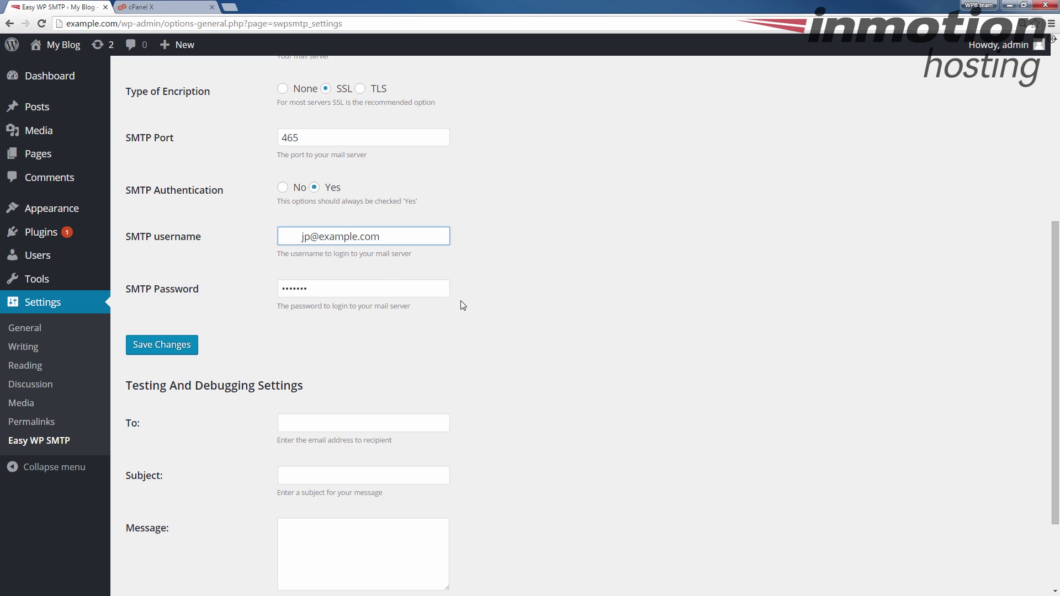
key(BackSpace)
Replace the SMTP password with the mail account's password and save the Easy WP SMTP settings
drag(330, 291, 254, 297)
text(*)
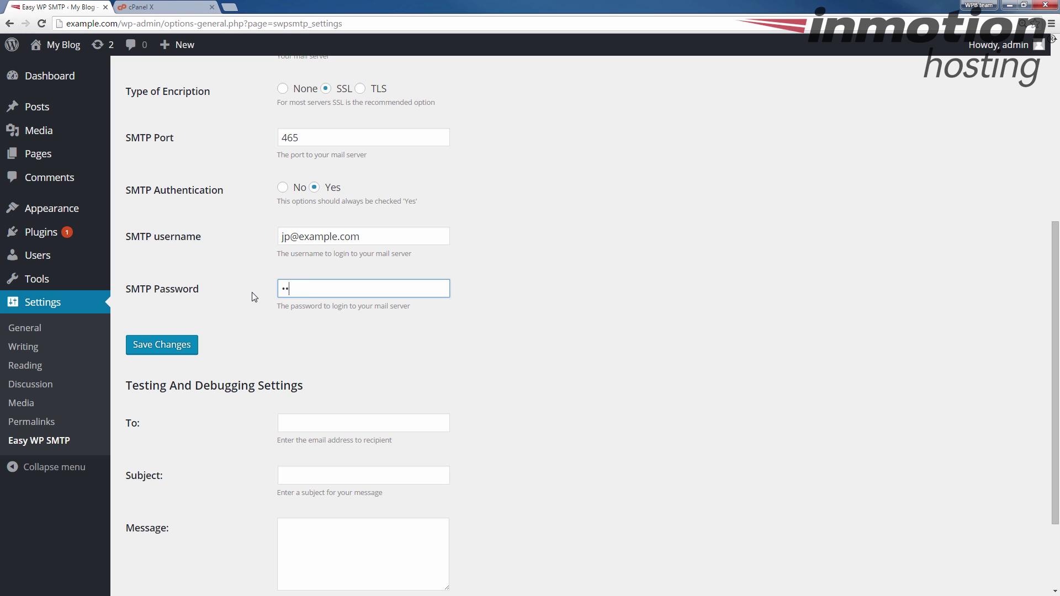
text(*******)
scroll(276, 106, up, 3)
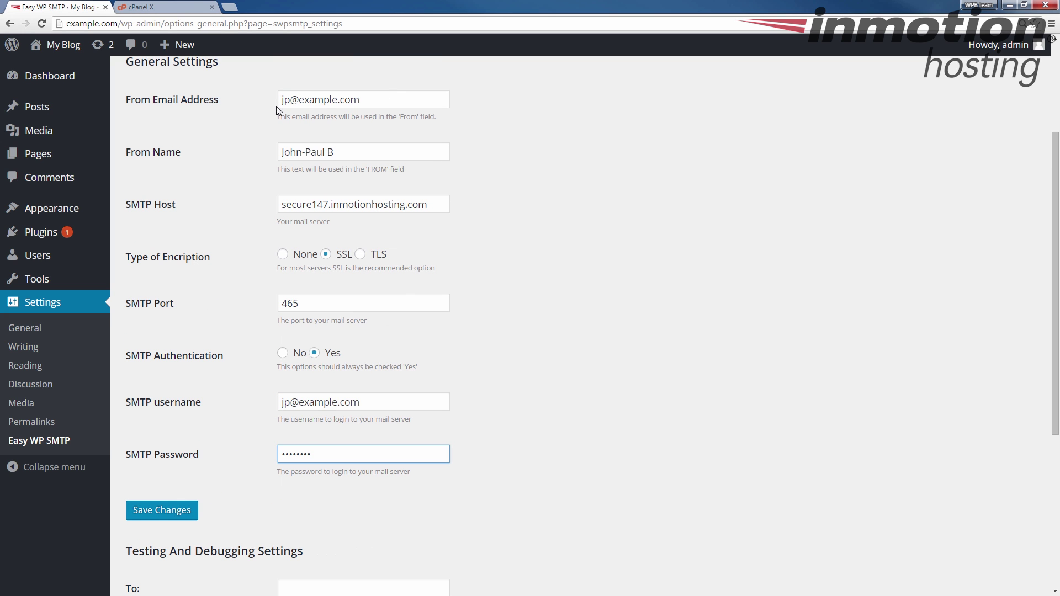
scroll(305, 367, down, 3)
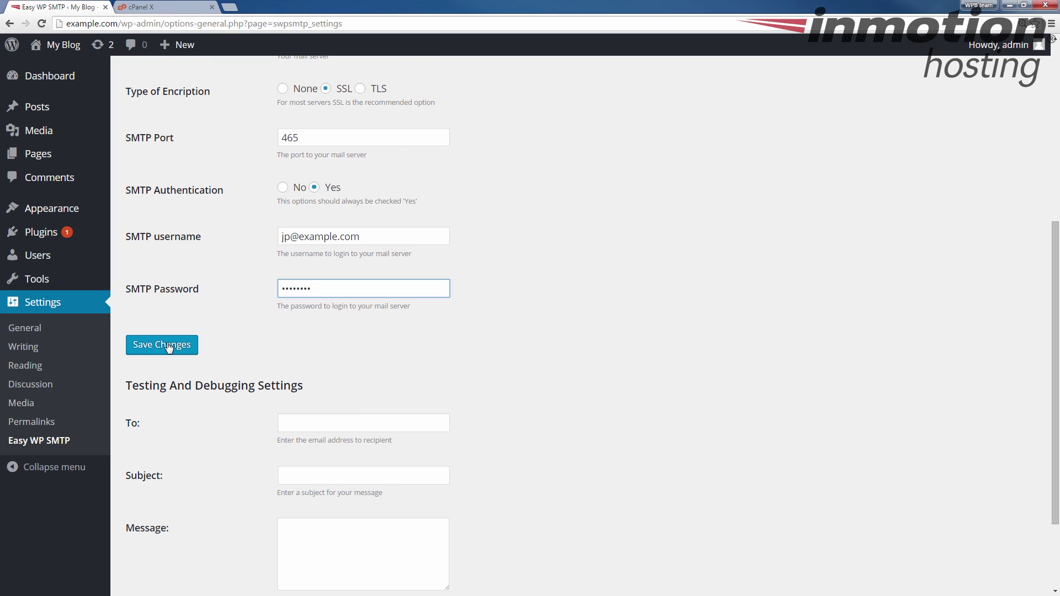
click(169, 348)
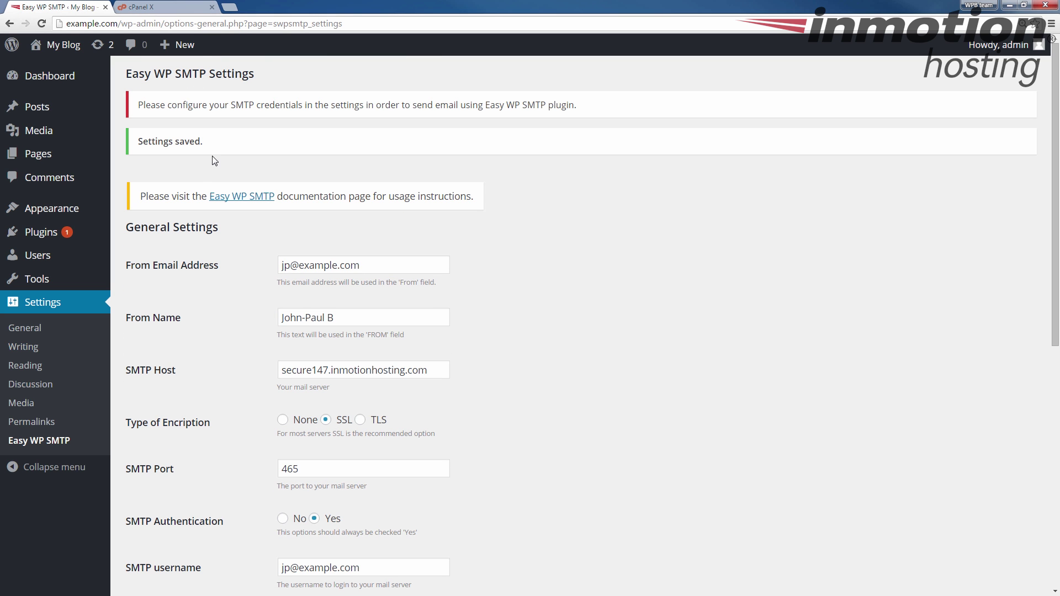
Highlight the 'Settings saved.' confirmation and SMTP reminder notice, then go to Installed Plugins
drag(204, 141, 137, 139)
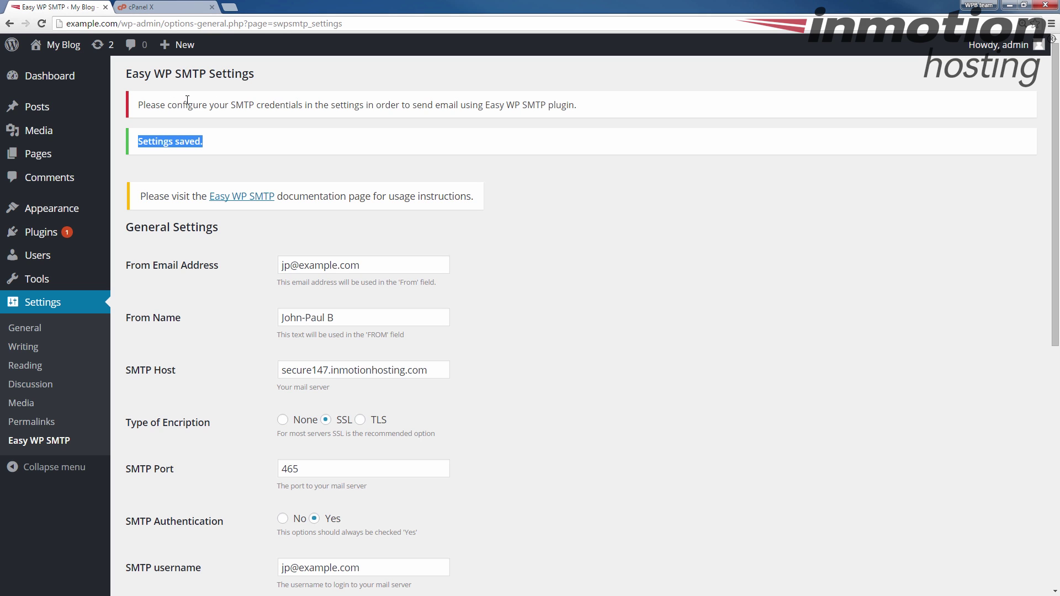
drag(138, 105, 578, 103)
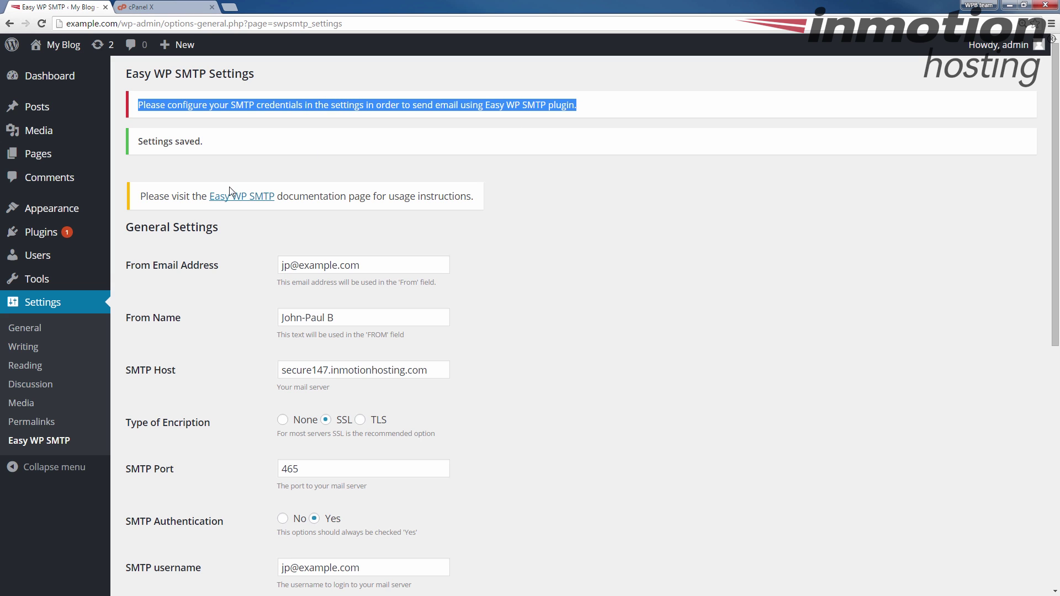
click(303, 106)
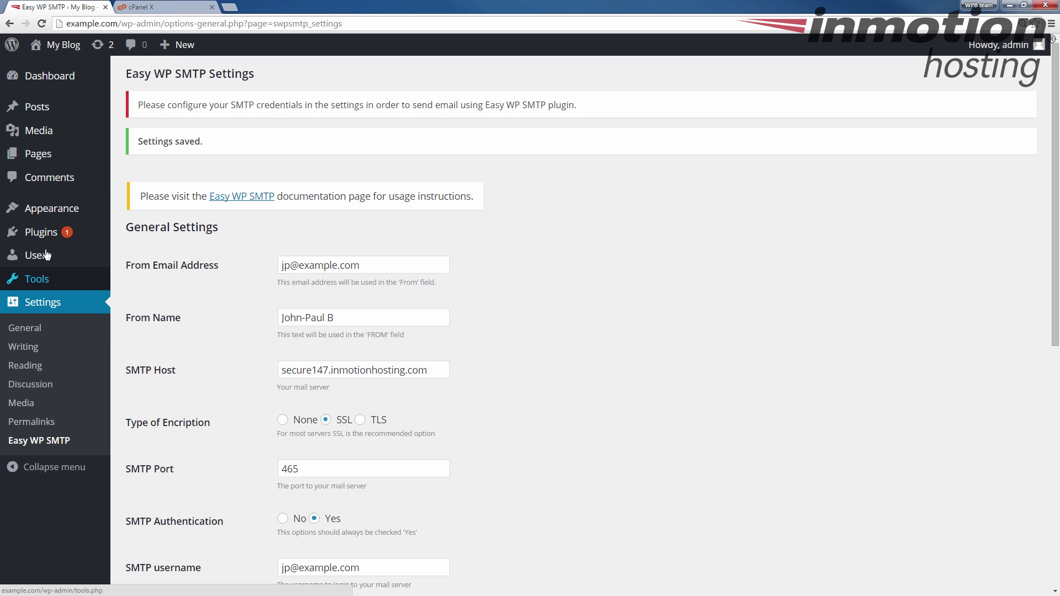
click(43, 234)
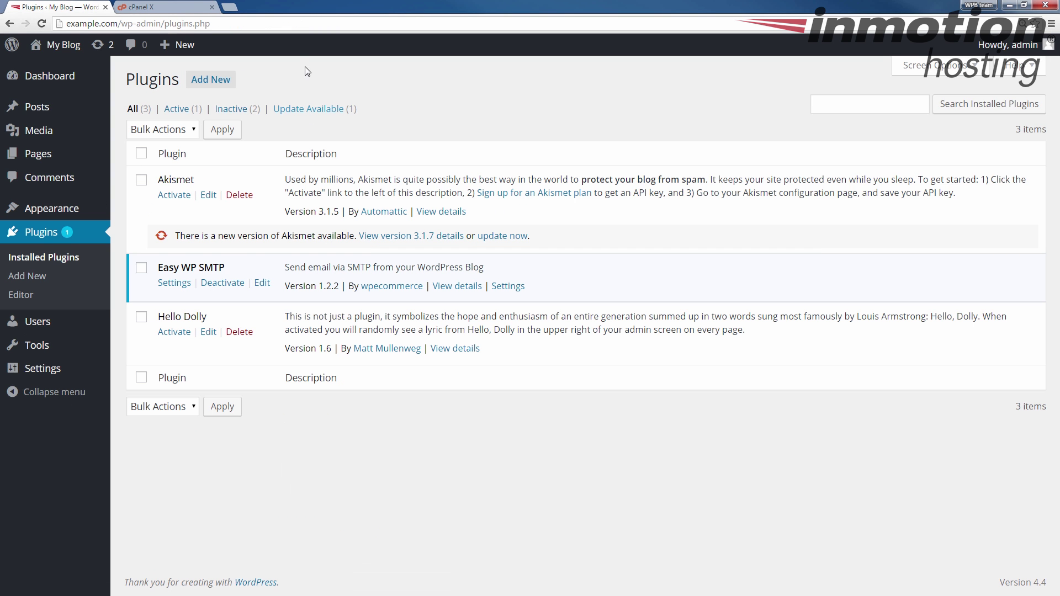
Reopen Easy WP SMTP settings and review the stored SSL host, port 465 and username
click(174, 284)
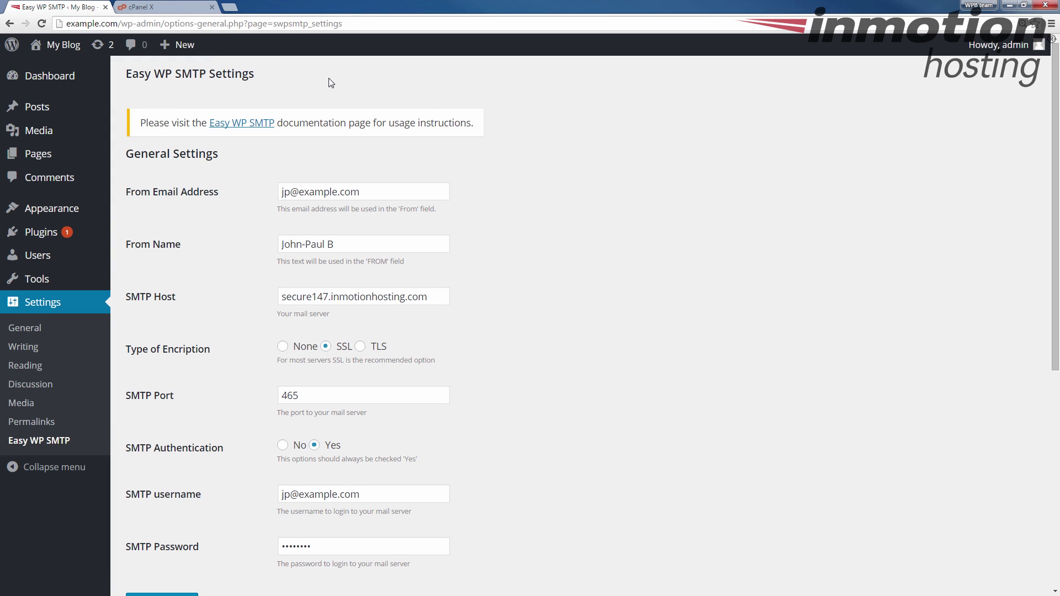
scroll(223, 248, down, 5)
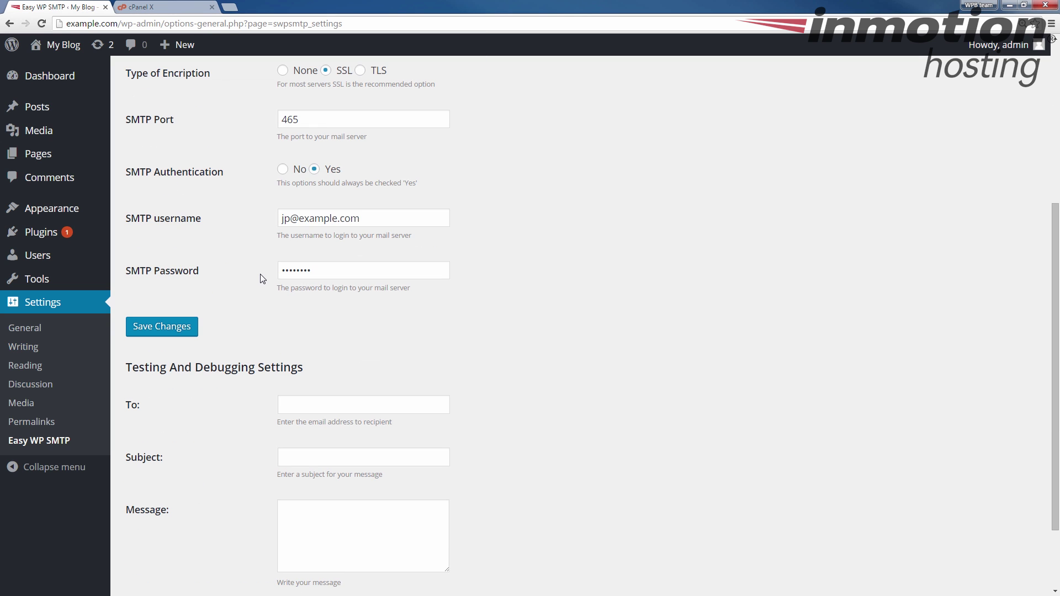
scroll(212, 230, up, 5)
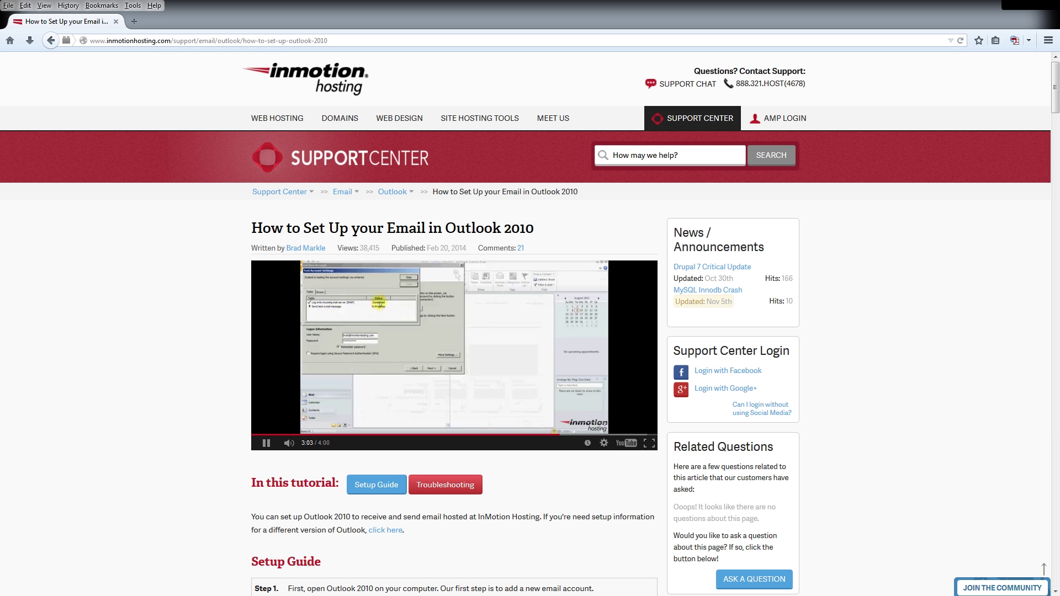
click(1002, 588)
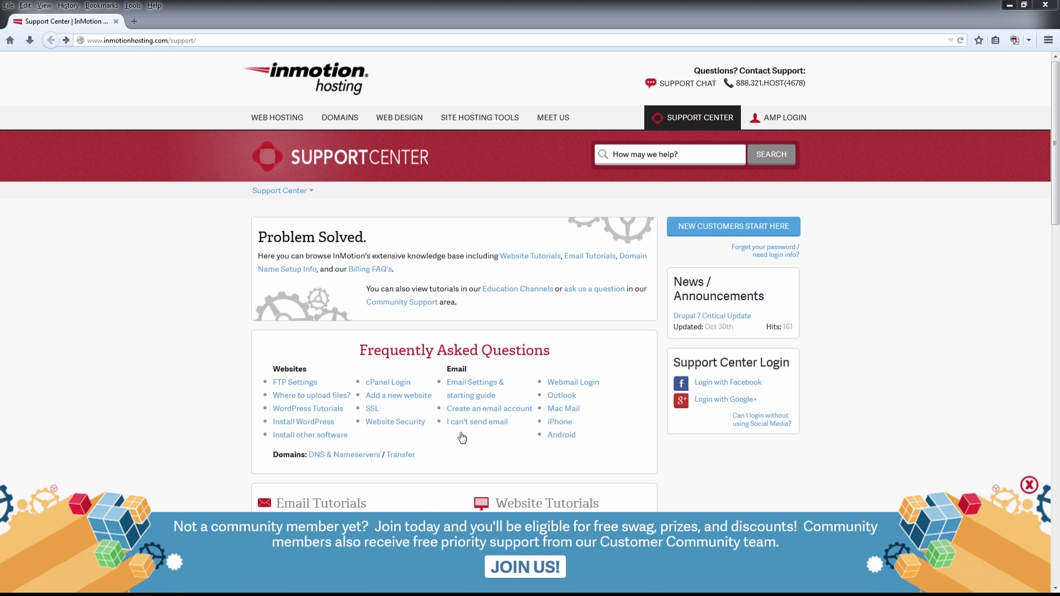
click(504, 568)
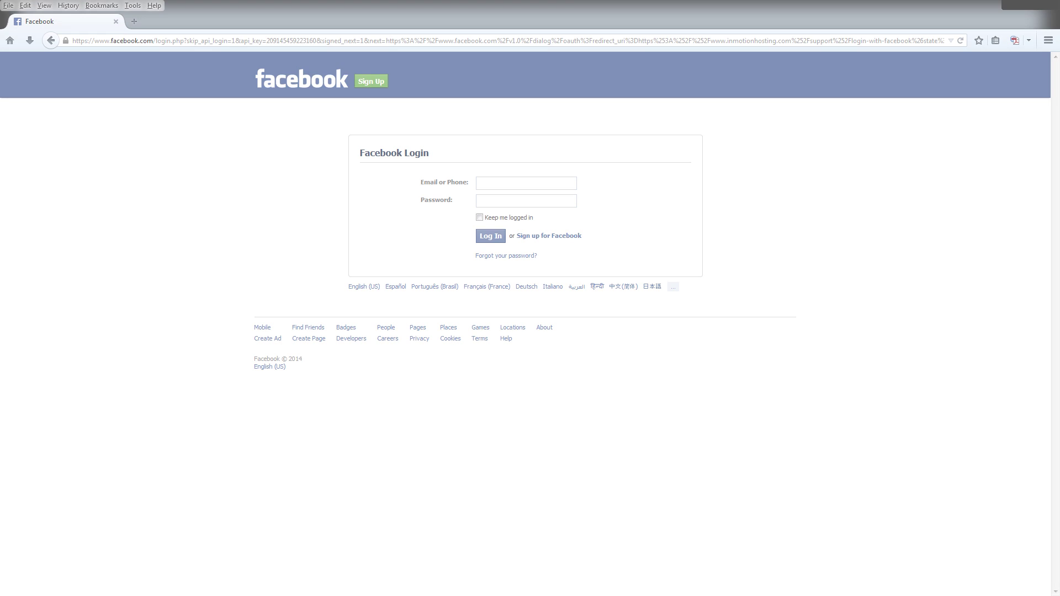